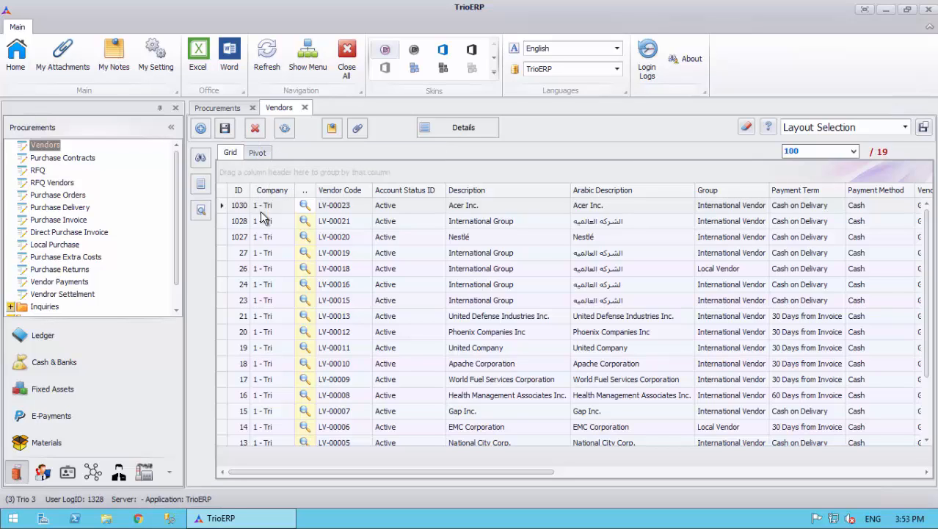
Open the Nestlé vendor record and bring up the Purchase Orders list.
double_click(306, 237)
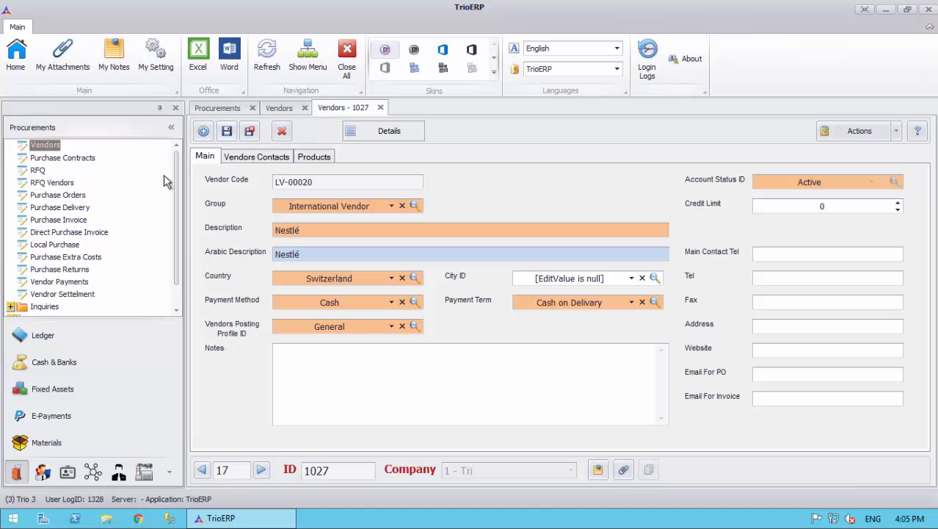
left_click(76, 196)
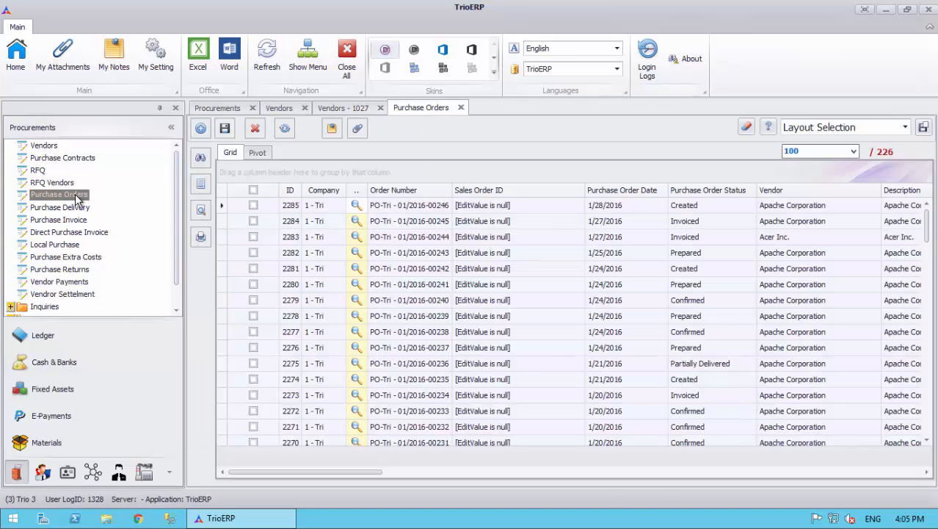
Add a Count summary under the Order Number column of the purchase orders and set the record limit to 1,000.
left_click(853, 152)
left_click(857, 154)
right_click(393, 457)
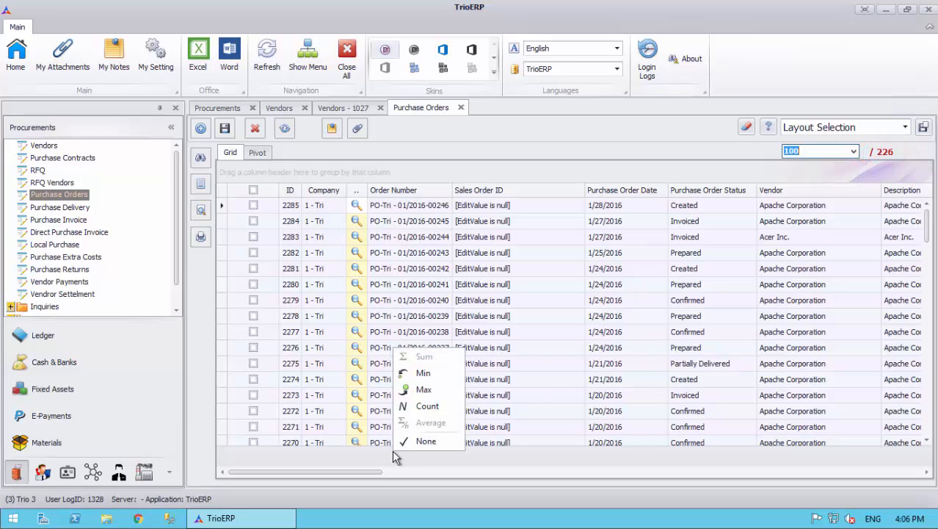
left_click(412, 407)
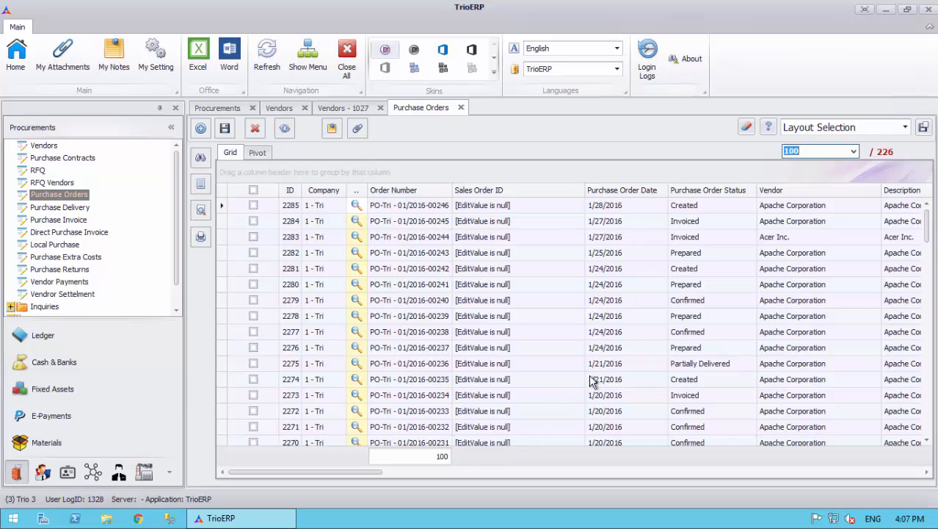
left_click(850, 152)
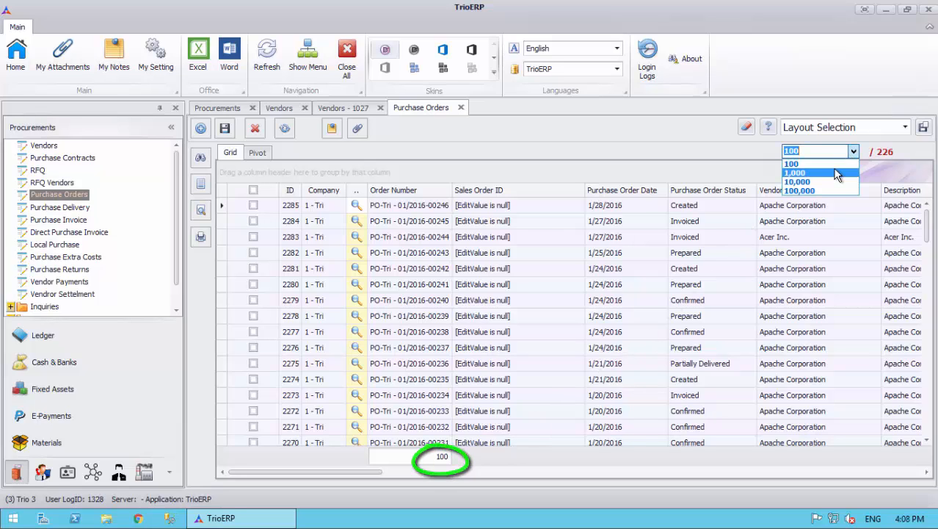
left_click(843, 172)
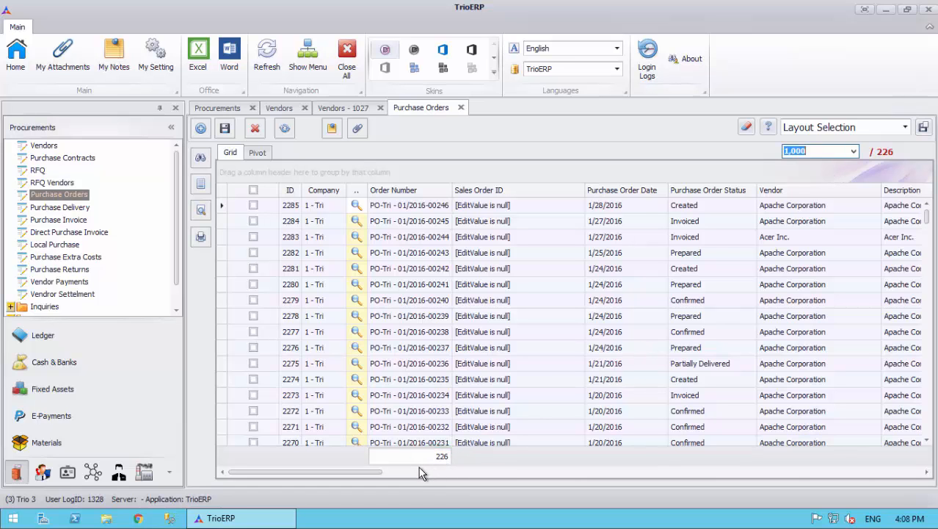
Add a Sum summary under the Net Total After Discount column of the purchase orders.
left_click_drag(376, 477, 653, 462)
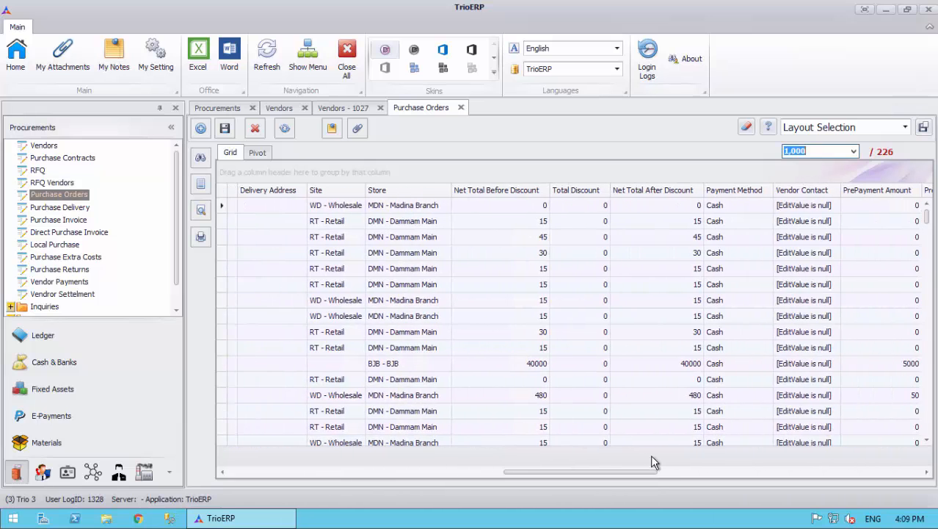
right_click(652, 456)
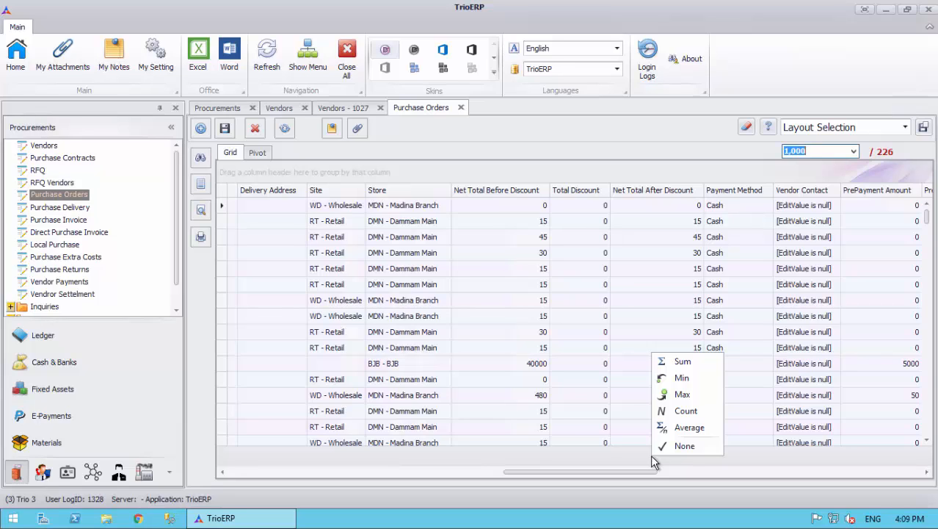
left_click(683, 362)
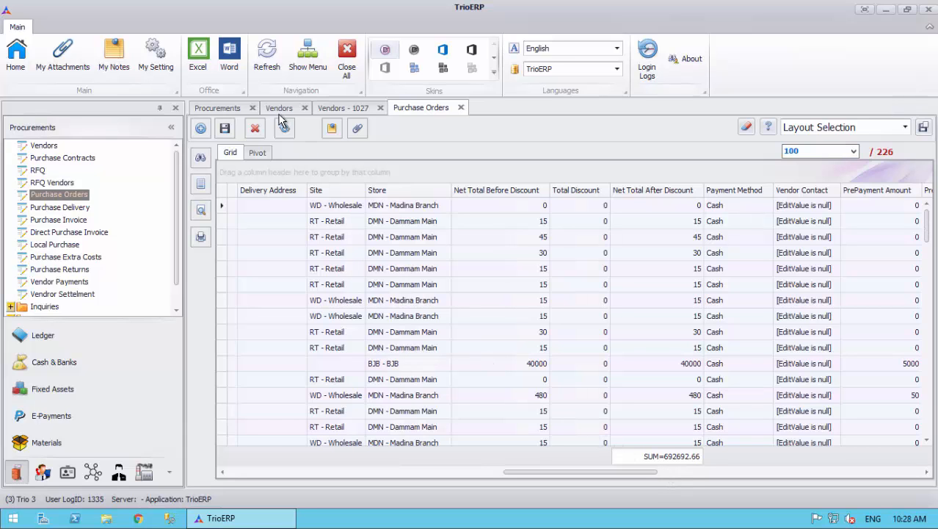
Show the find panel in the Vendors list, search for "inc" and clear the search.
left_click(277, 109)
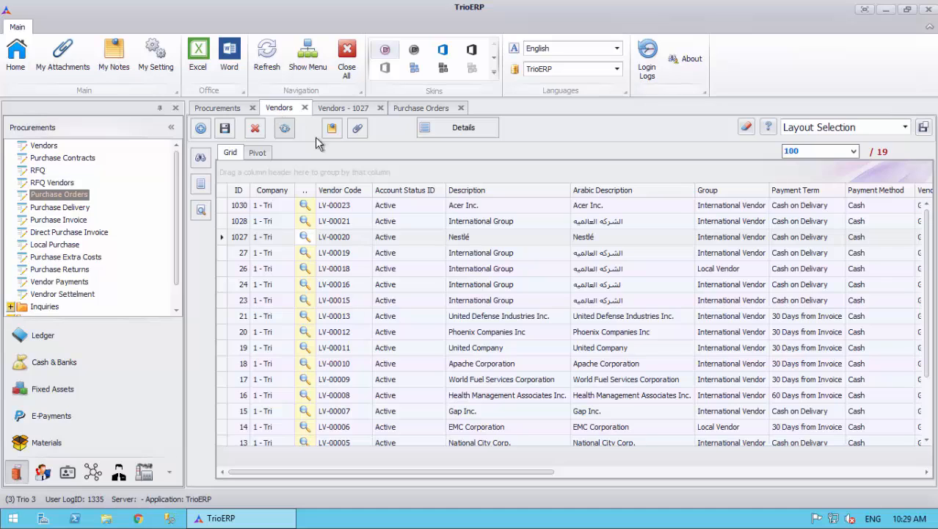
right_click(497, 194)
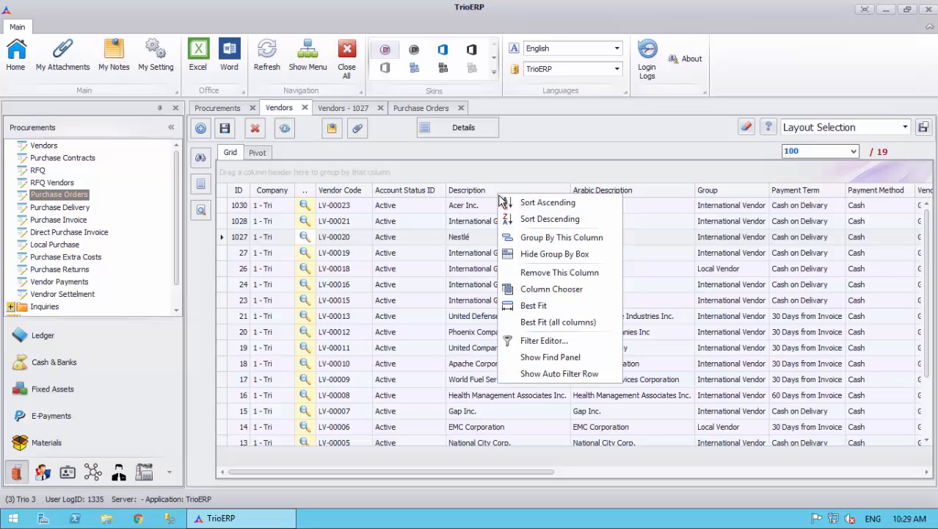
left_click(549, 357)
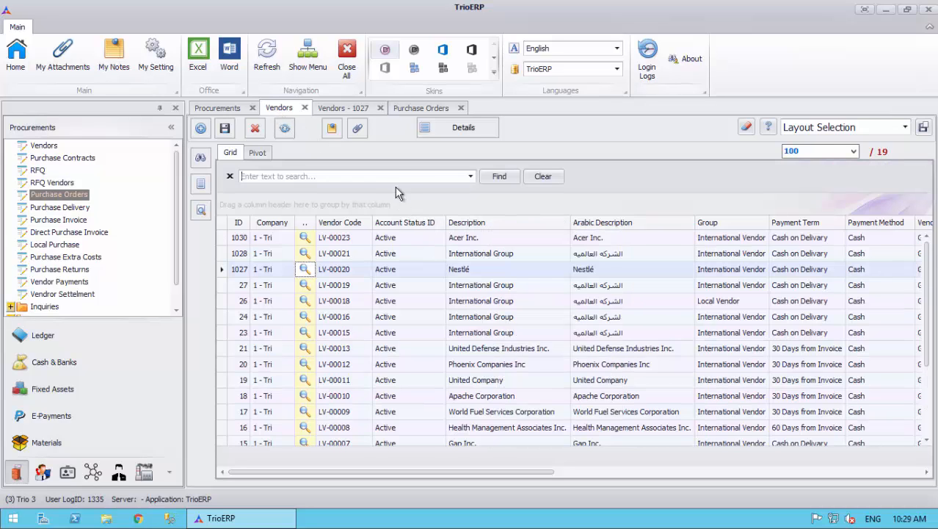
type("inc")
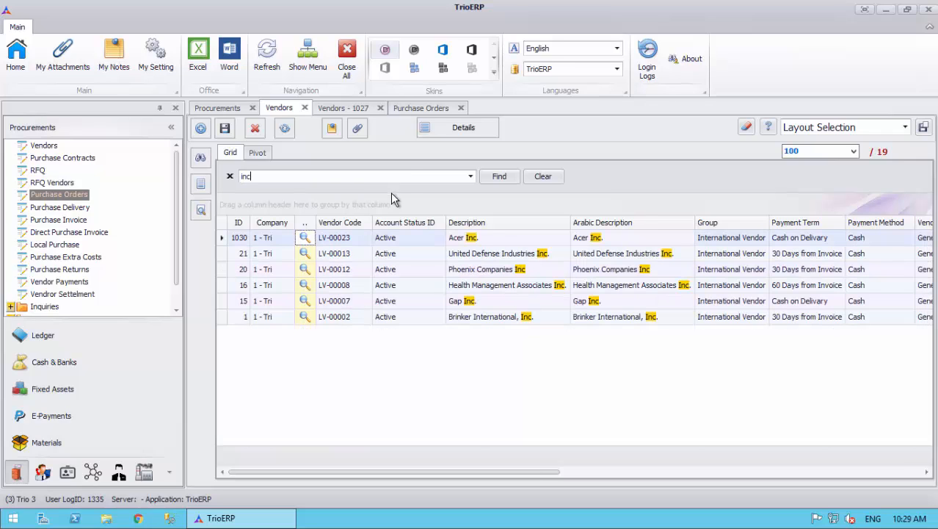
left_click(543, 177)
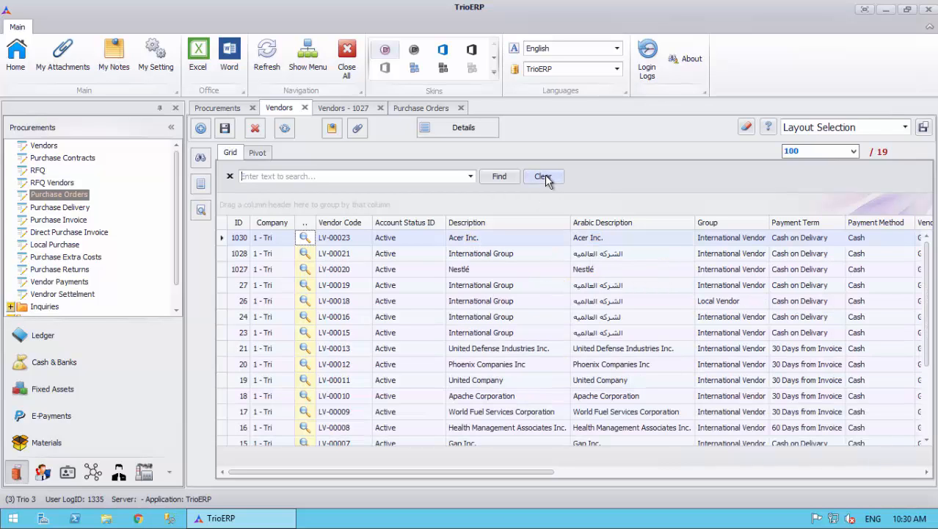
Create a saved search named "USA" in the advanced search of the Vendors list.
left_click(201, 160)
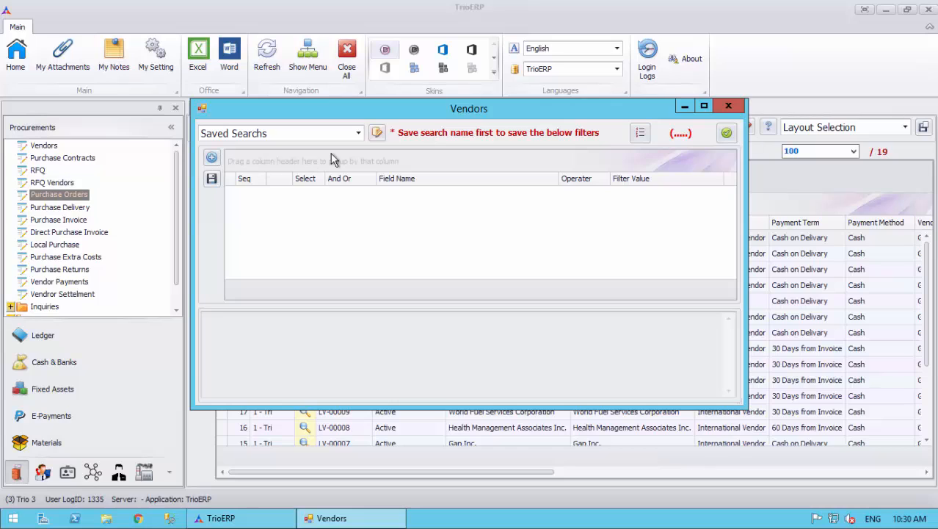
left_click(377, 134)
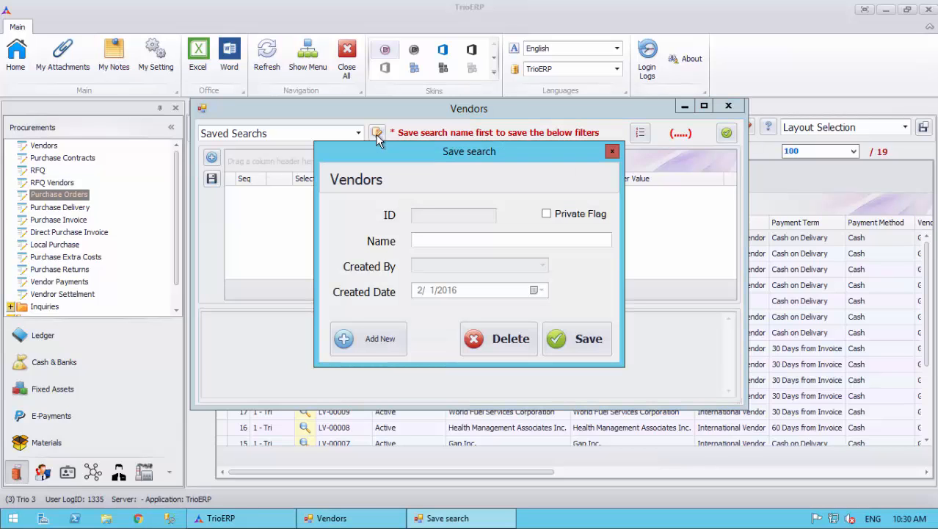
left_click(428, 242)
left_click(382, 342)
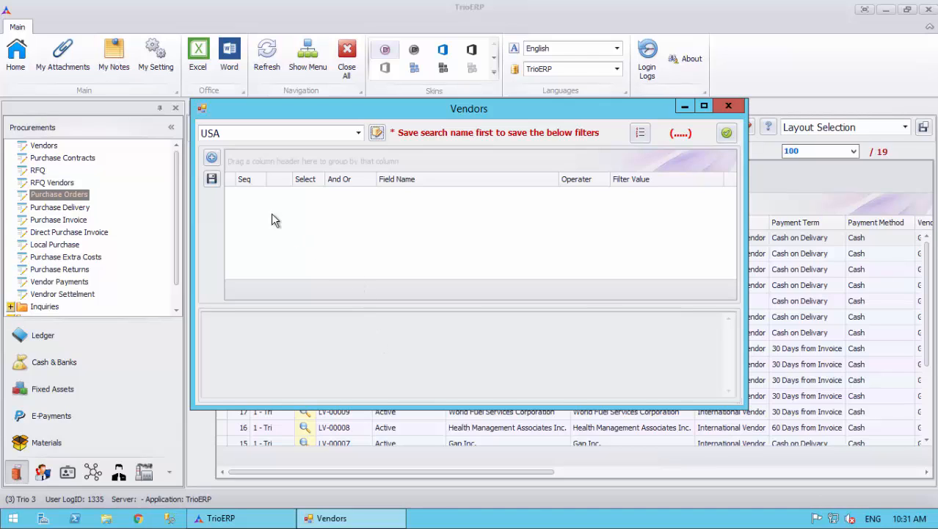
Add a filter condition to the USA search with Country equal to United States.
left_click(212, 157)
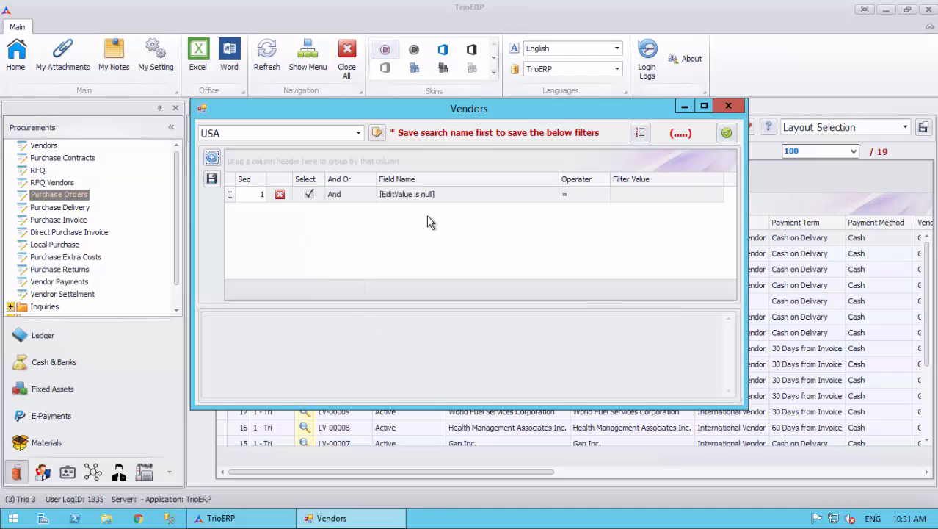
left_click(522, 194)
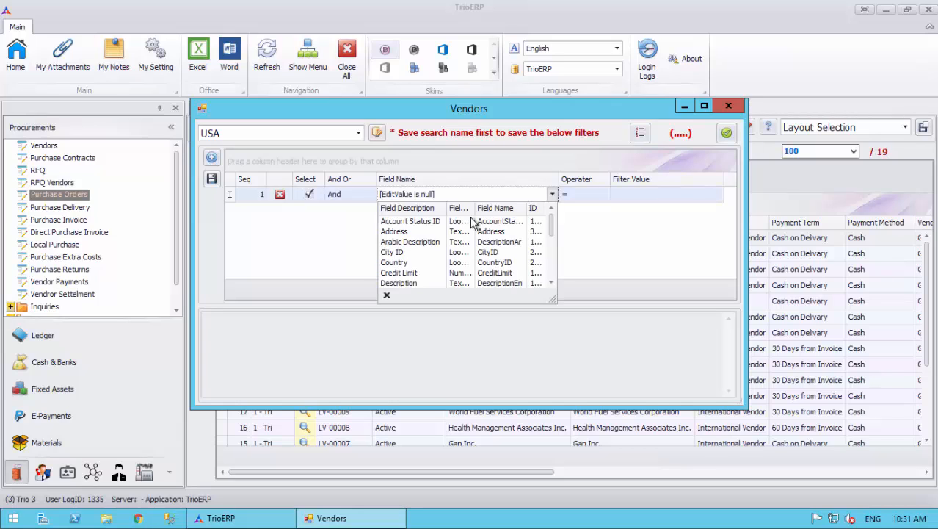
left_click(400, 262)
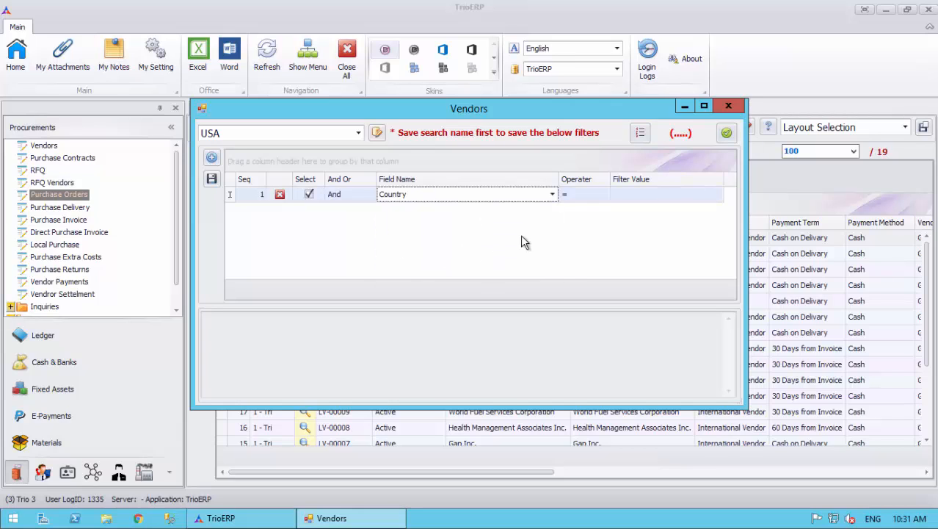
left_click(665, 195)
scroll(664, 257, "down", 15)
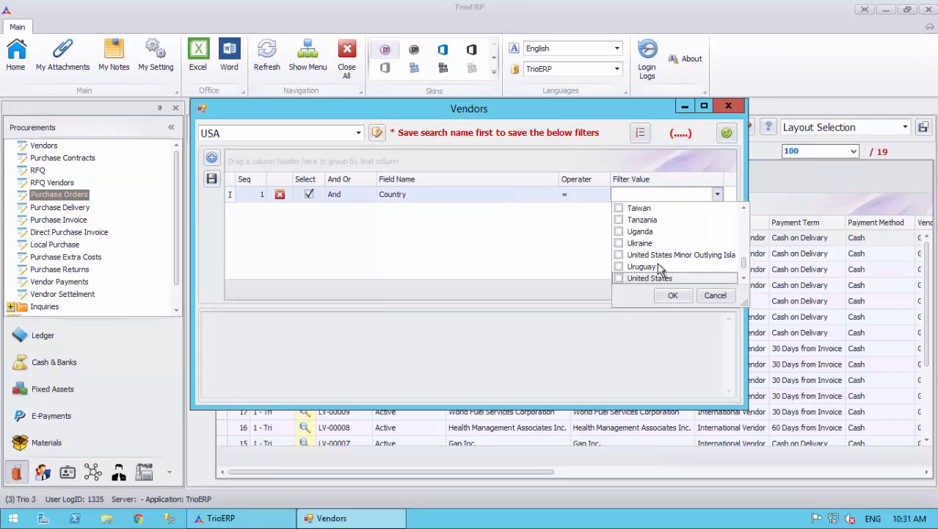
left_click(619, 277)
left_click(664, 296)
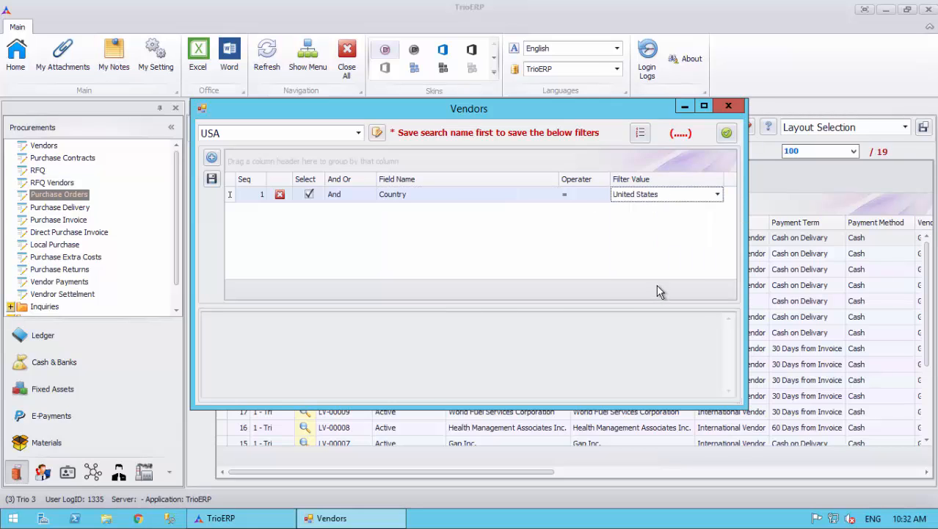
Count the matches of the USA search, apply it to the Vendors list and check the Country column.
left_click(640, 135)
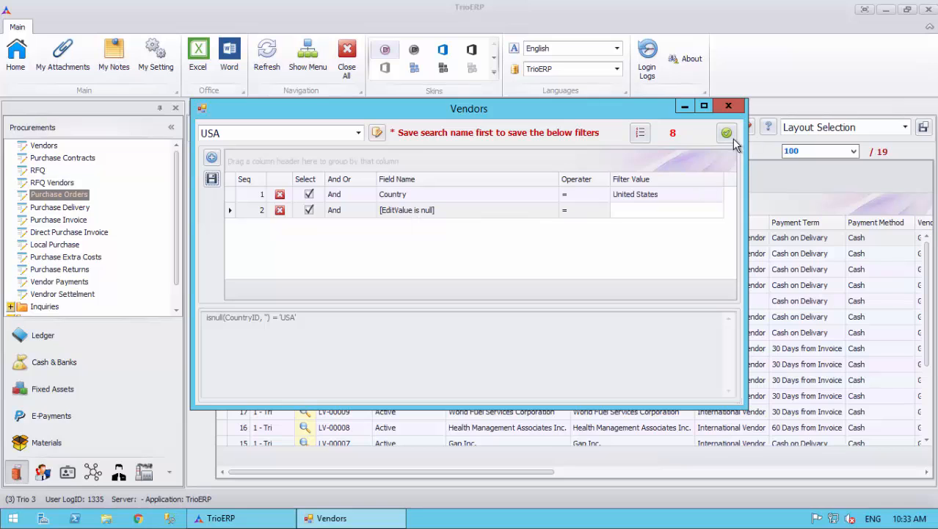
left_click(727, 133)
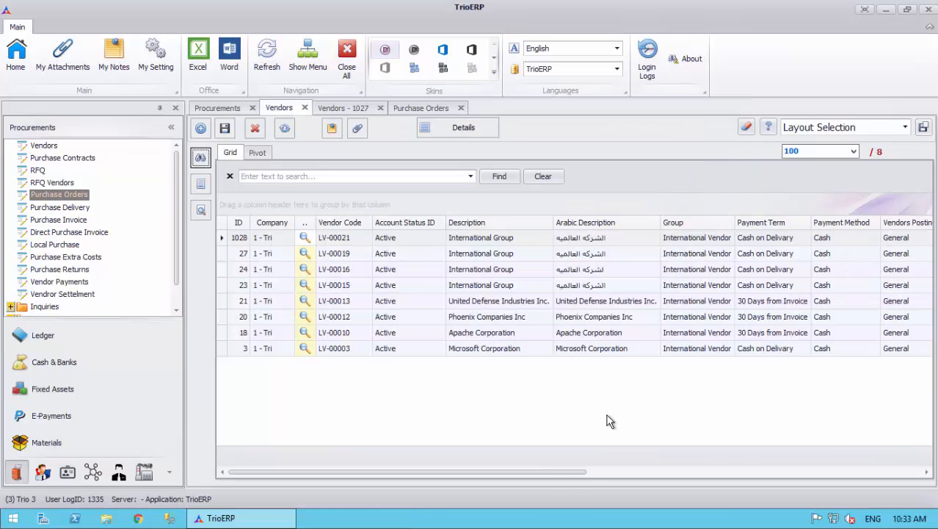
left_click_drag(569, 473, 892, 477)
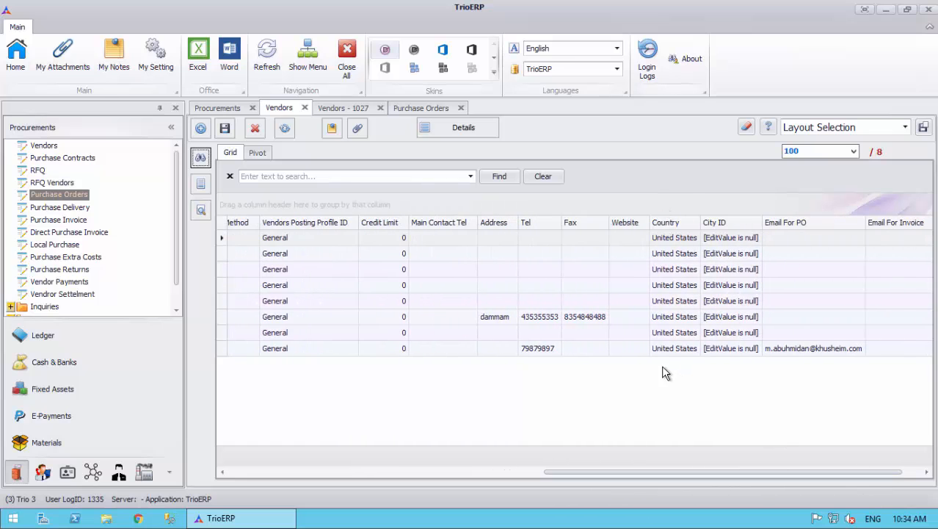
Delete the saved USA search and recount the vendors without any filter condition.
left_click(200, 157)
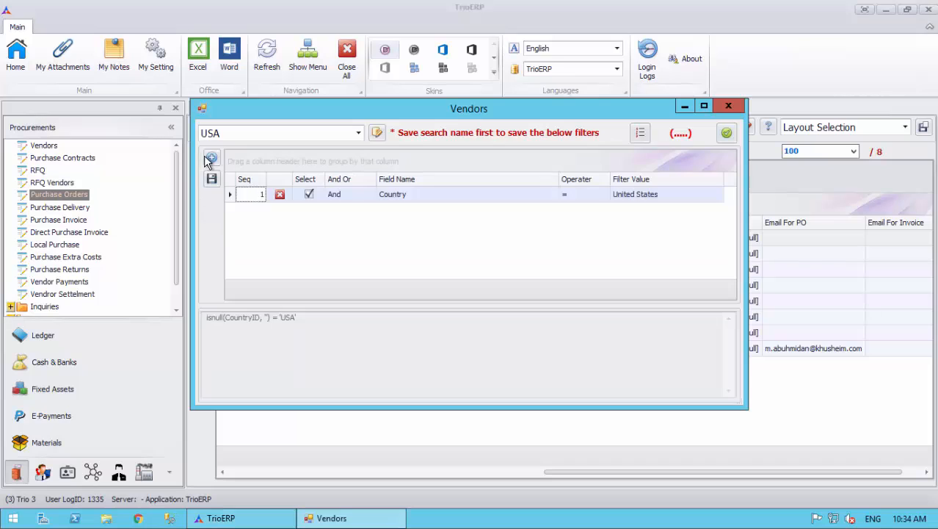
left_click(376, 133)
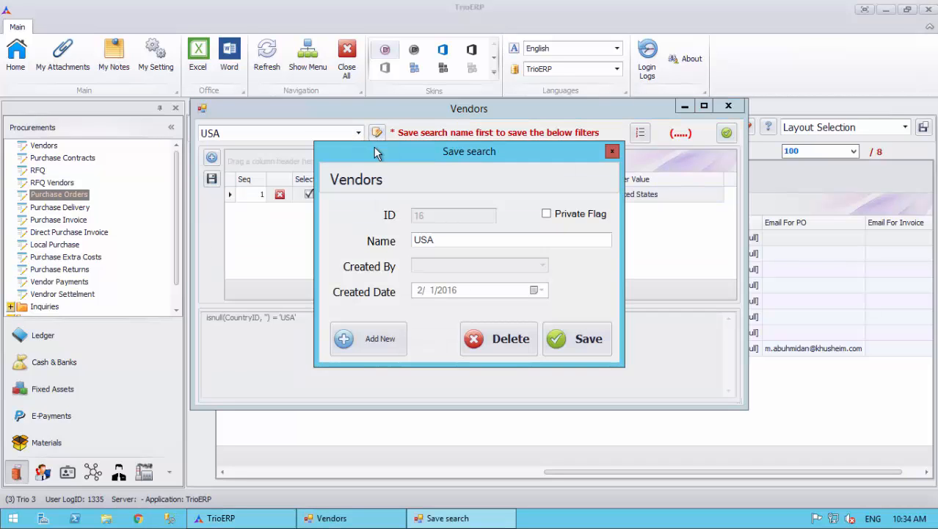
left_click(496, 338)
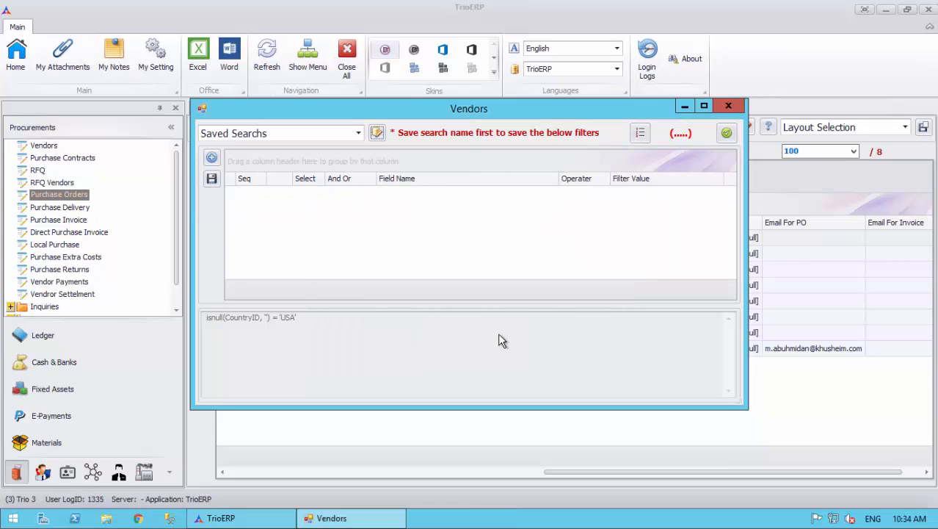
left_click(639, 134)
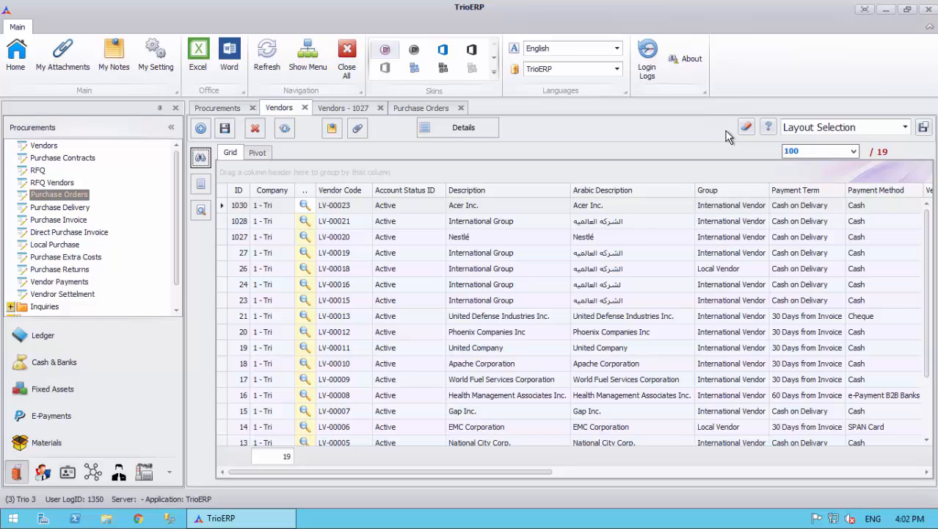
Group the Vendors list by Payment Method and expand the Cash and Cheque groups.
left_click_drag(866, 194, 271, 179)
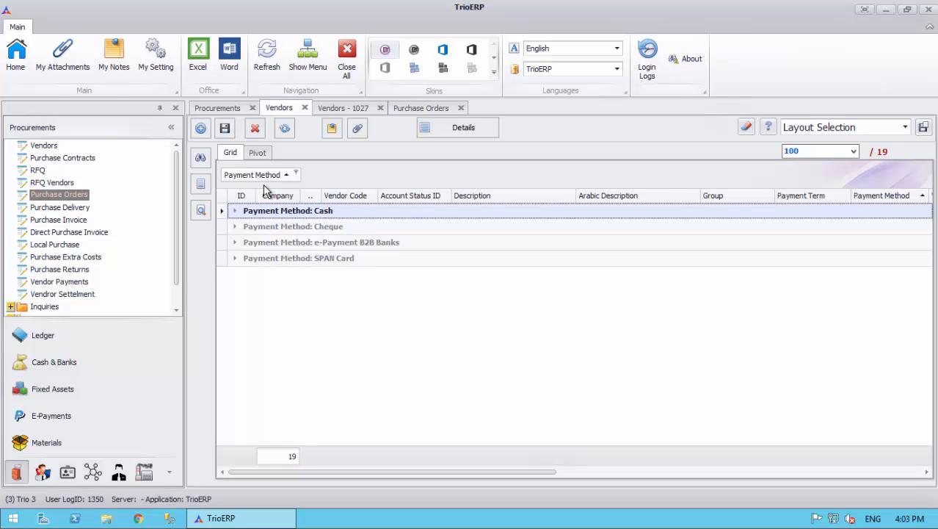
left_click(234, 212)
scroll(229, 223, "down", 1)
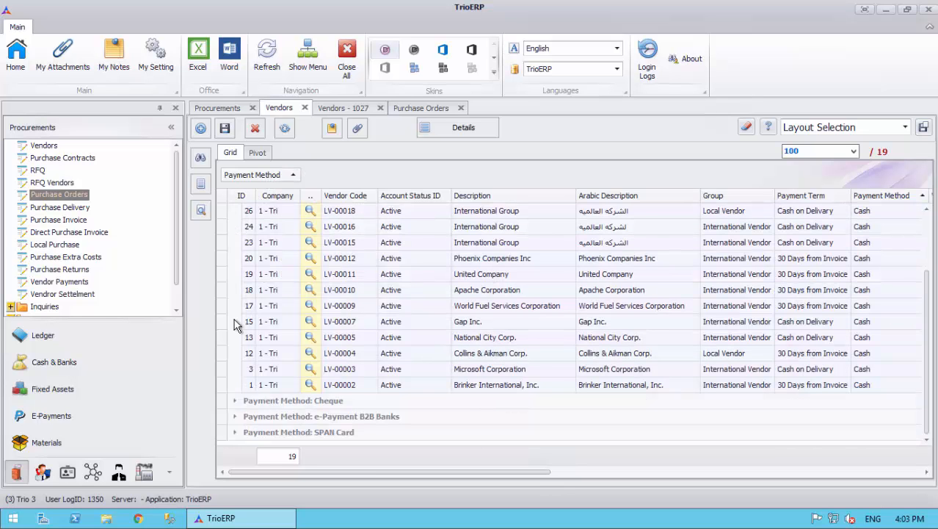
left_click(235, 400)
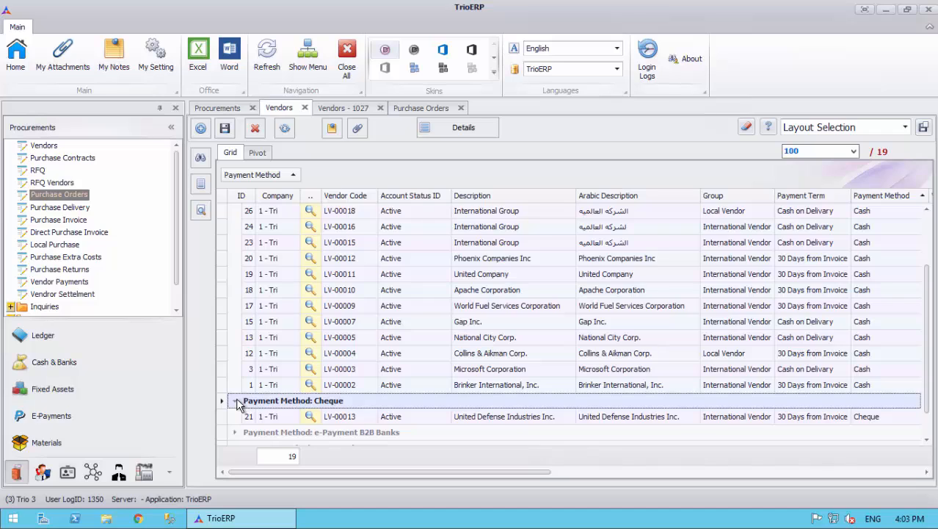
scroll(236, 400, "down", 1)
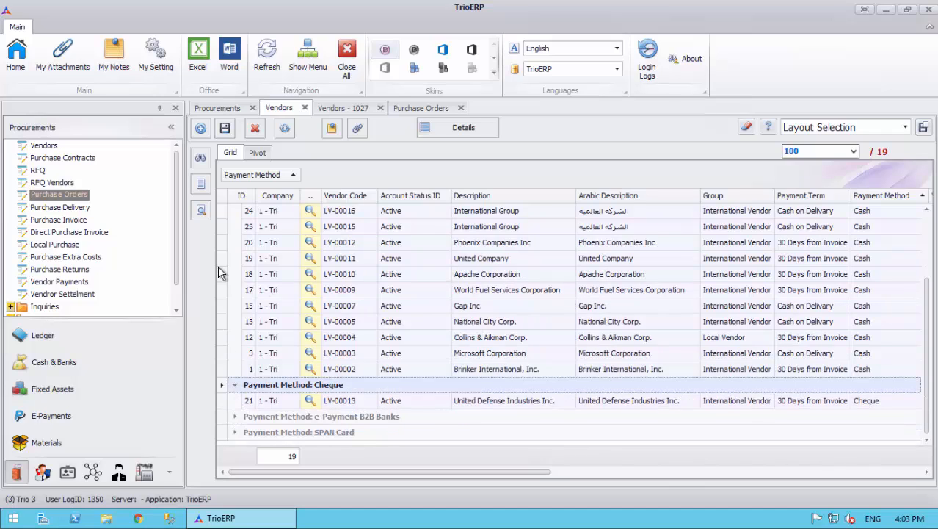
Show group footers in the grouped Vendors list, add a Count summary to them, and collapse the Cash and Cheque groups.
left_click(202, 187)
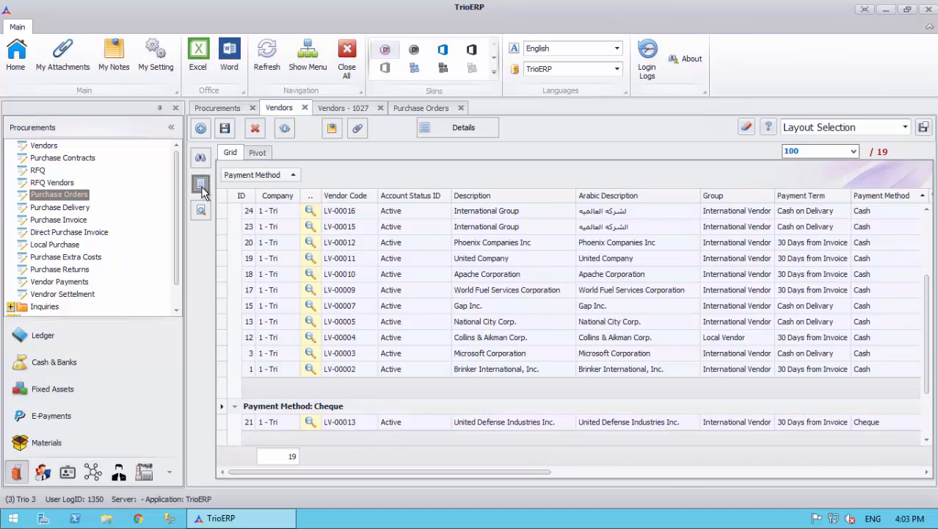
right_click(311, 393)
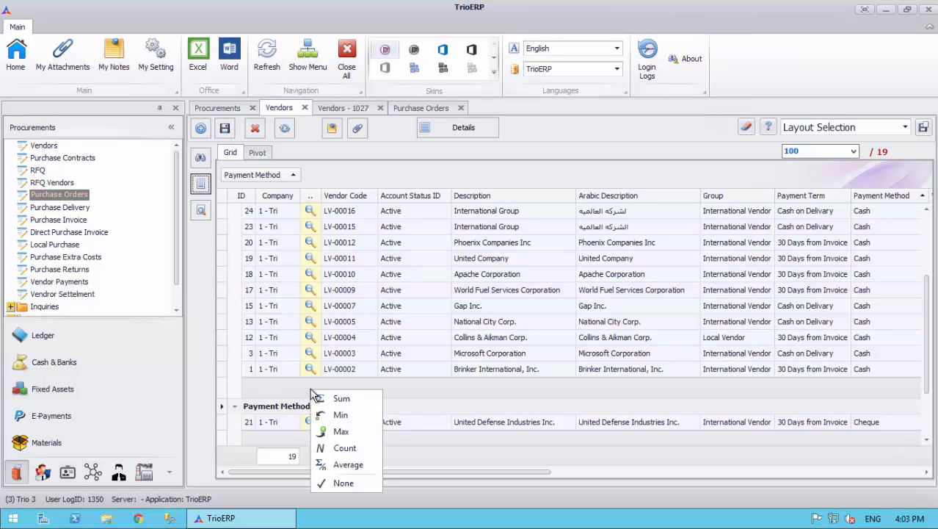
left_click(327, 448)
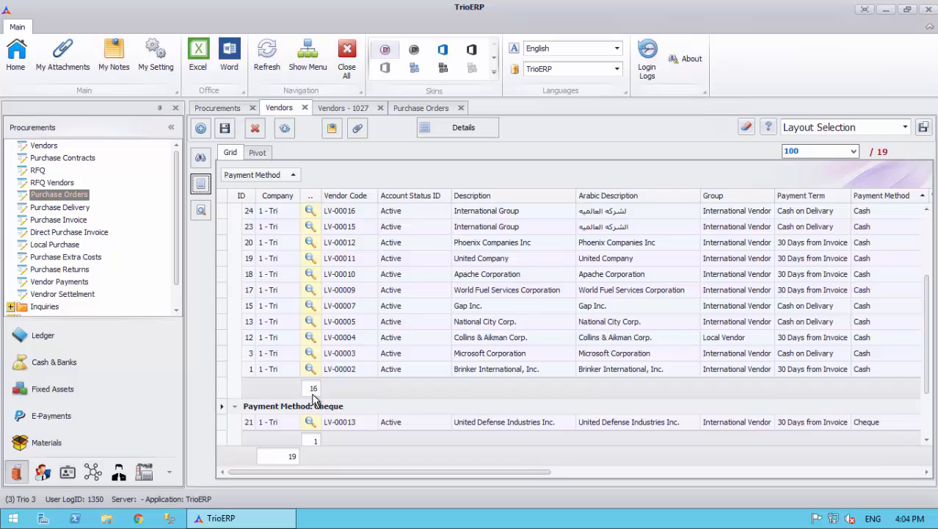
scroll(314, 397, "up", 3)
left_click(235, 211)
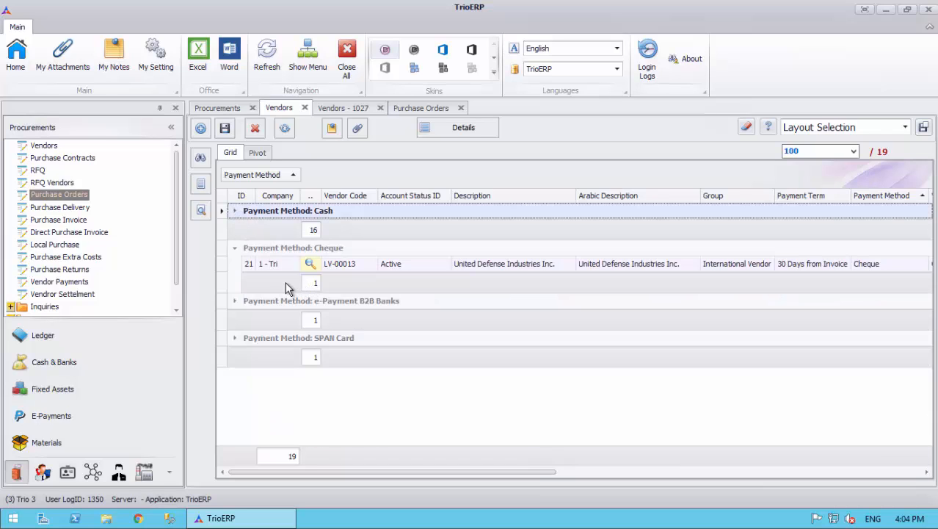
left_click(235, 247)
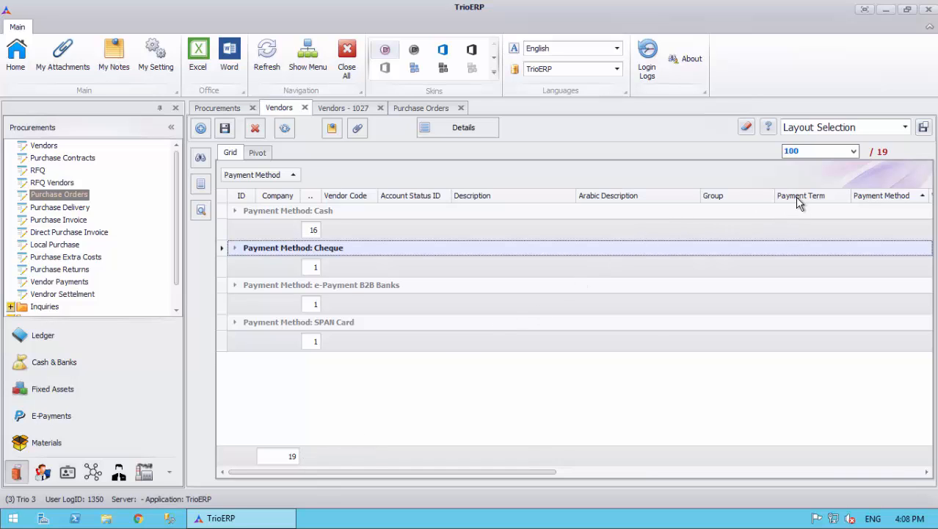
Add Payment Term as a second grouping level under Payment Method and expand the Cash and Cheque groups.
left_click_drag(798, 198, 376, 183)
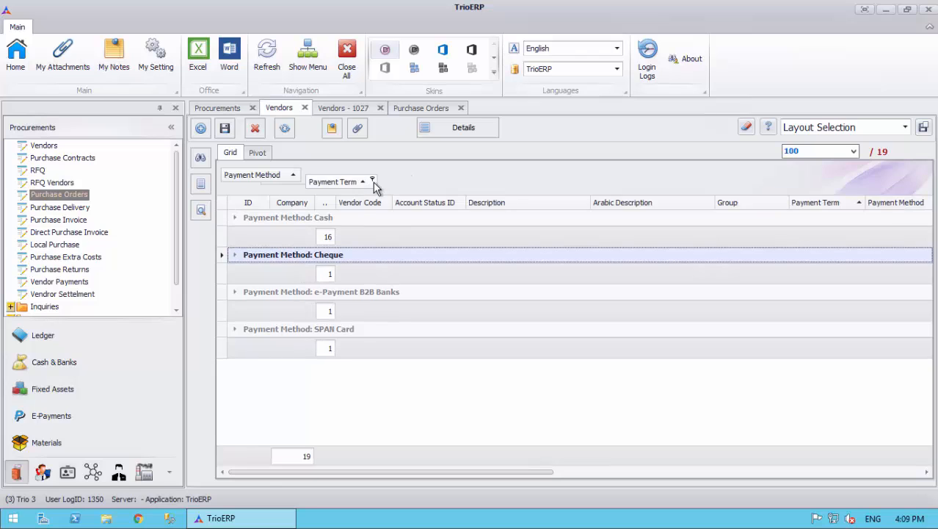
left_click(234, 218)
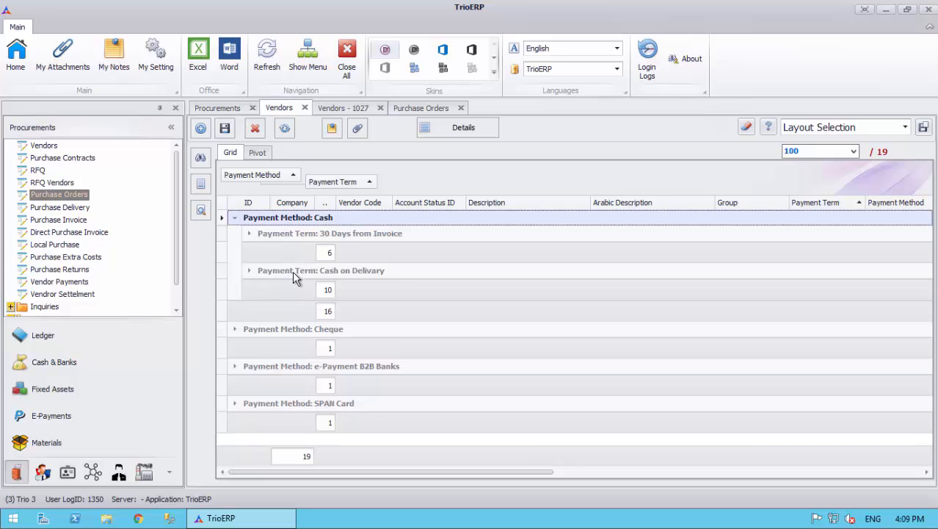
left_click(234, 330)
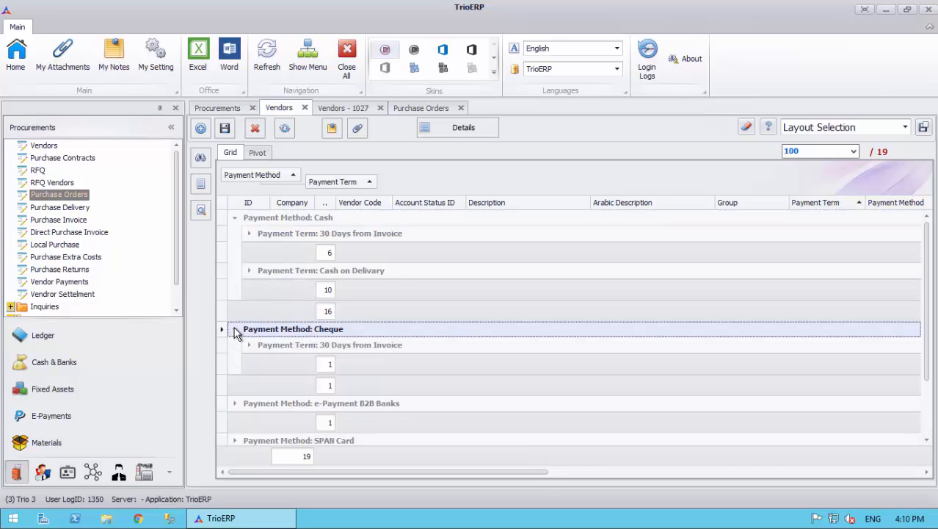
Ungroup the Vendors list from Payment Term and Payment Method, placing the Payment Term column between Description and Arabic Description.
left_click_drag(329, 182, 591, 195)
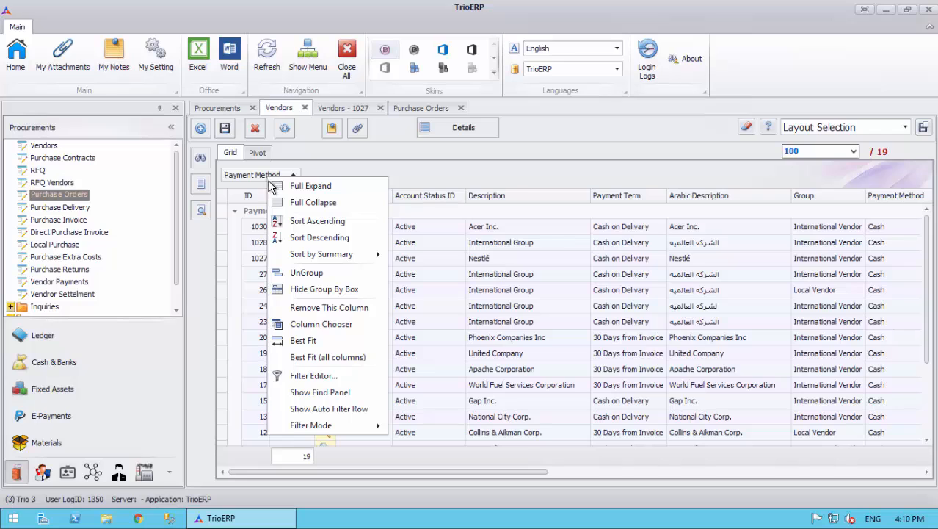
left_click(294, 272)
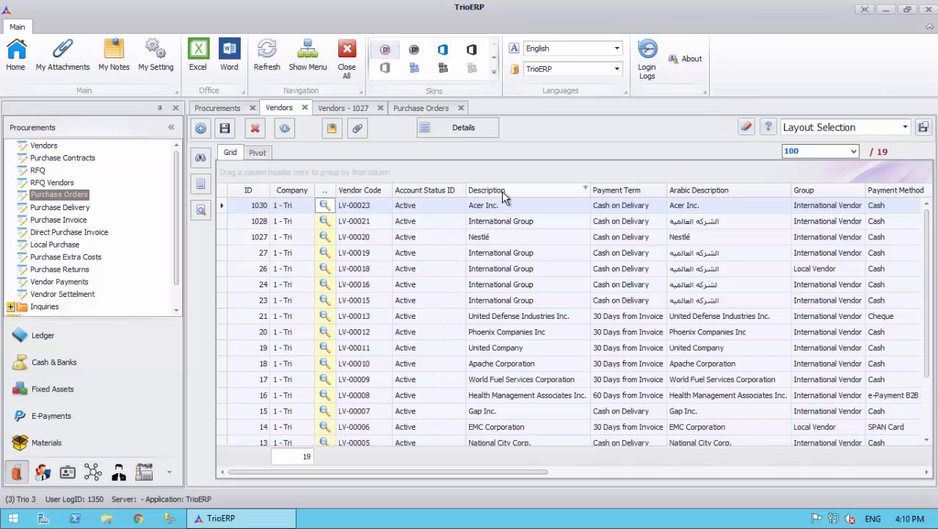
Move the Description column after Arabic Description and remove the Arabic Description column from the Vendors list.
mouse_move(547, 191)
left_mouse_down()
mouse_move(538, 194)
mouse_move(670, 184)
mouse_move(555, 197)
left_mouse_up()
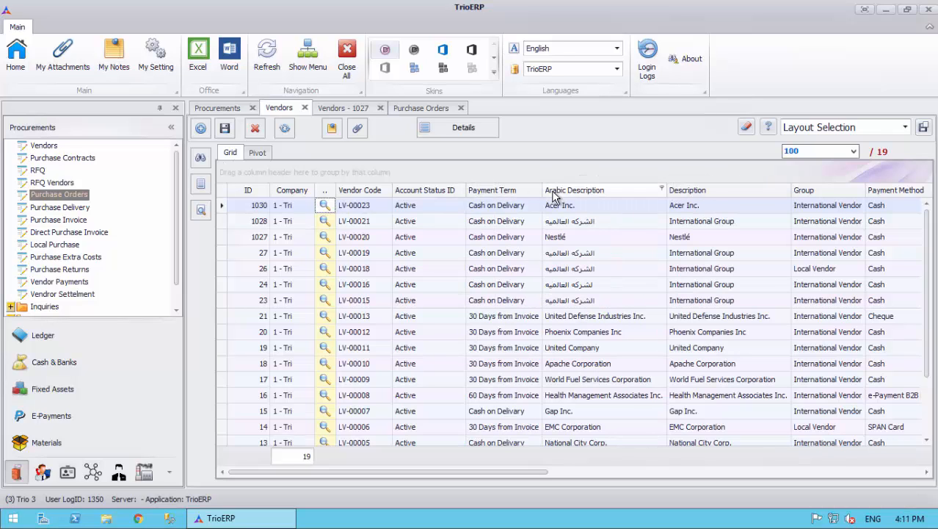
left_click_drag(583, 193, 580, 120)
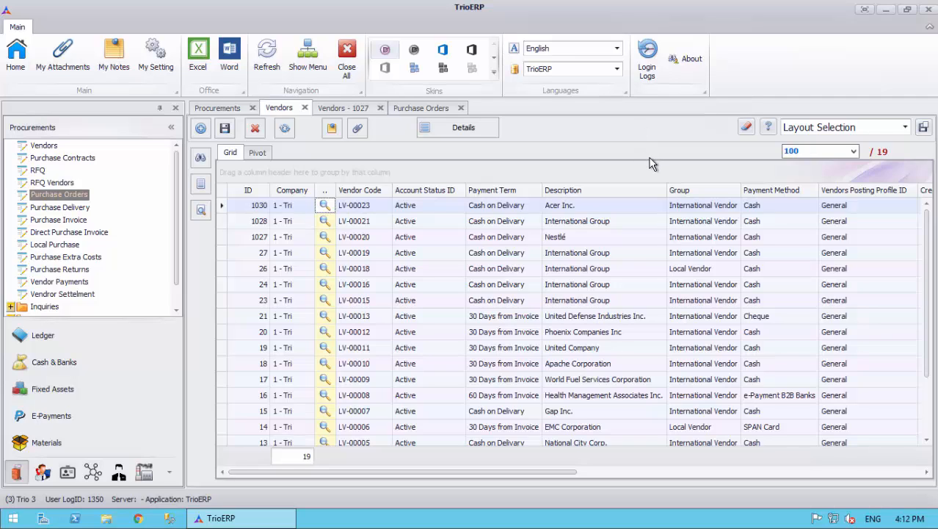
Filter the Group column to International Vendor and save the view as a new layout named "International Vendors".
left_click(737, 190)
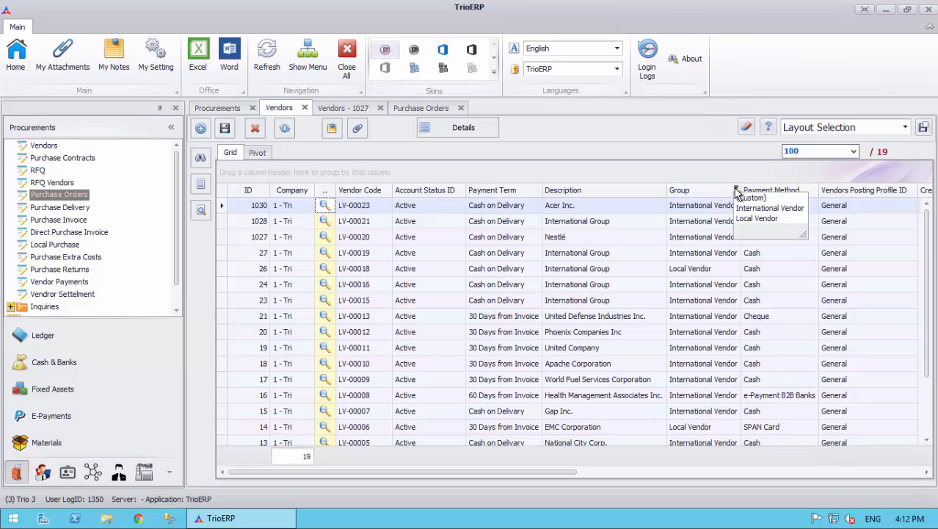
left_click(742, 209)
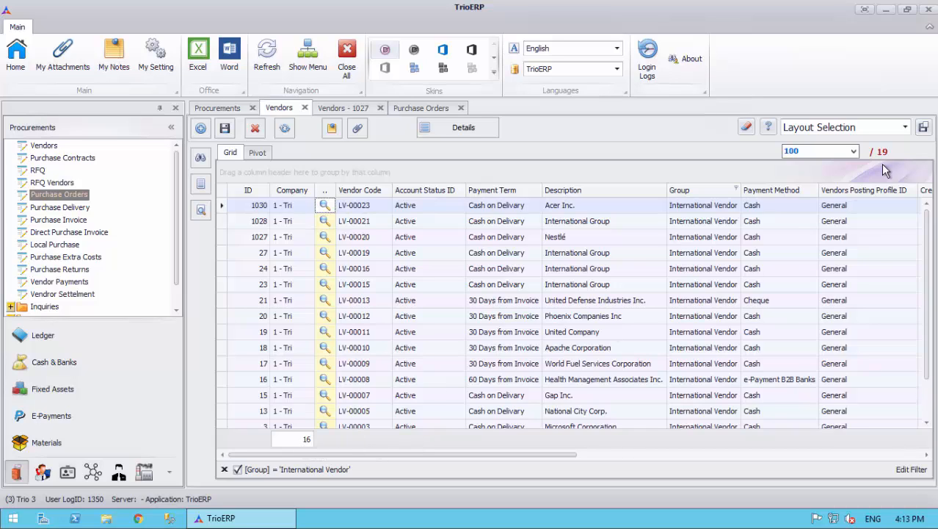
left_click(923, 128)
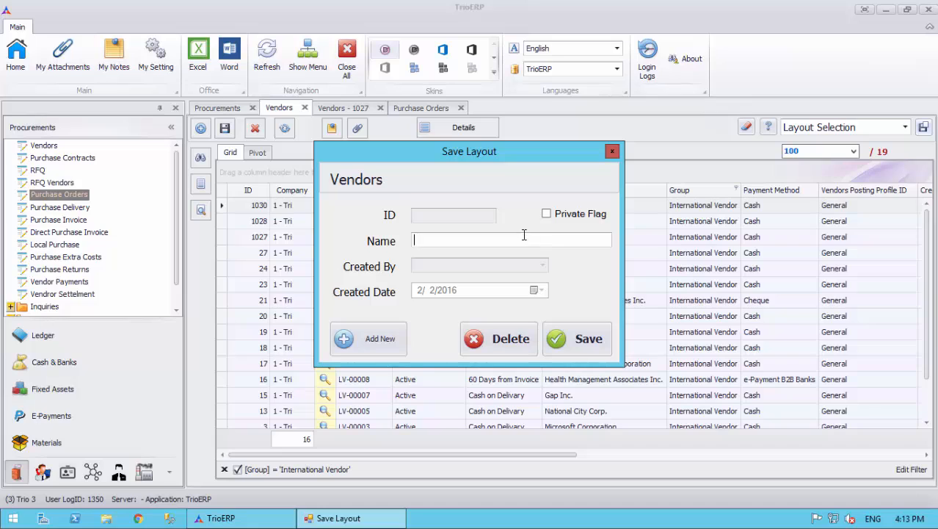
type("International Vendors")
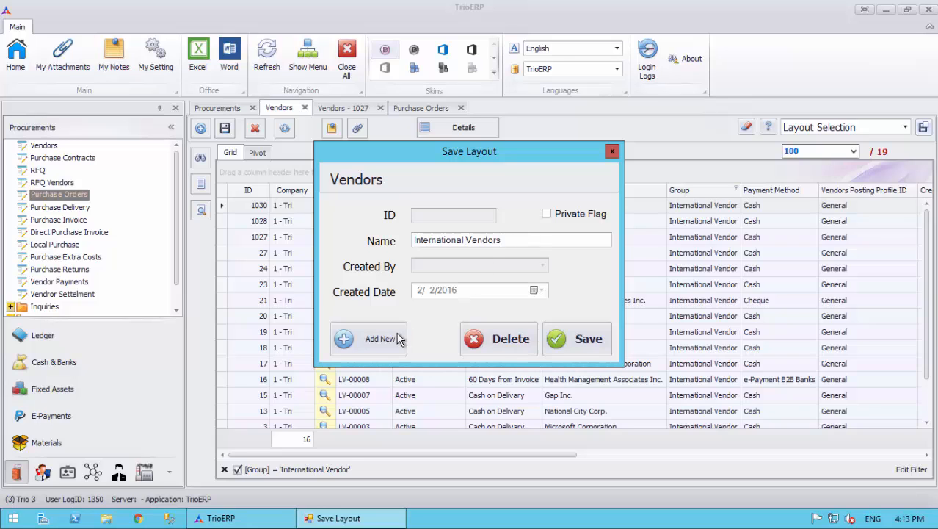
left_click(397, 339)
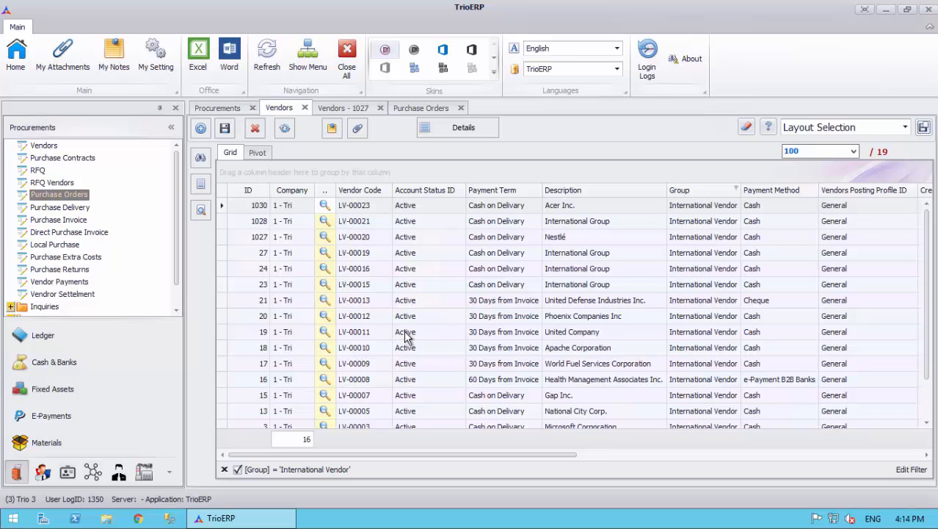
Filter the Group column to Local Vendor and save the view as a new layout named "Local Vendors".
left_click(736, 189)
left_click(746, 230)
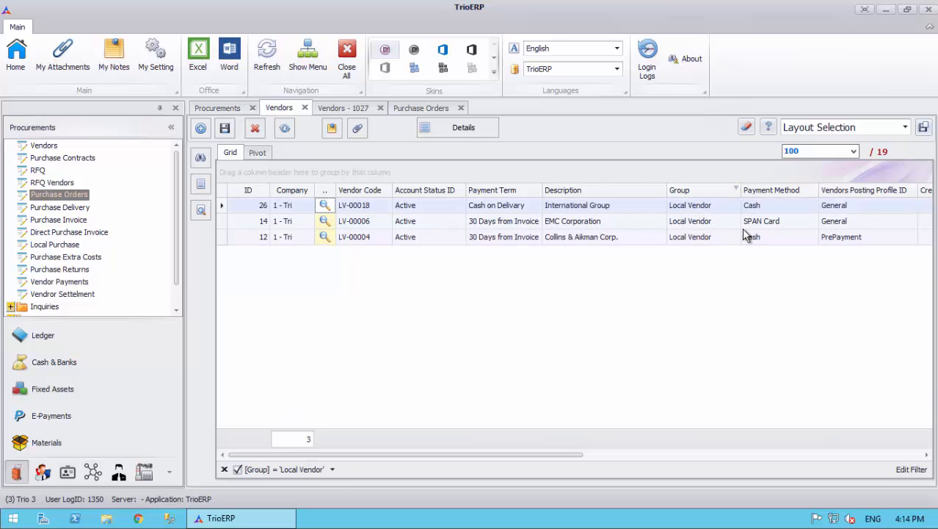
left_click(922, 128)
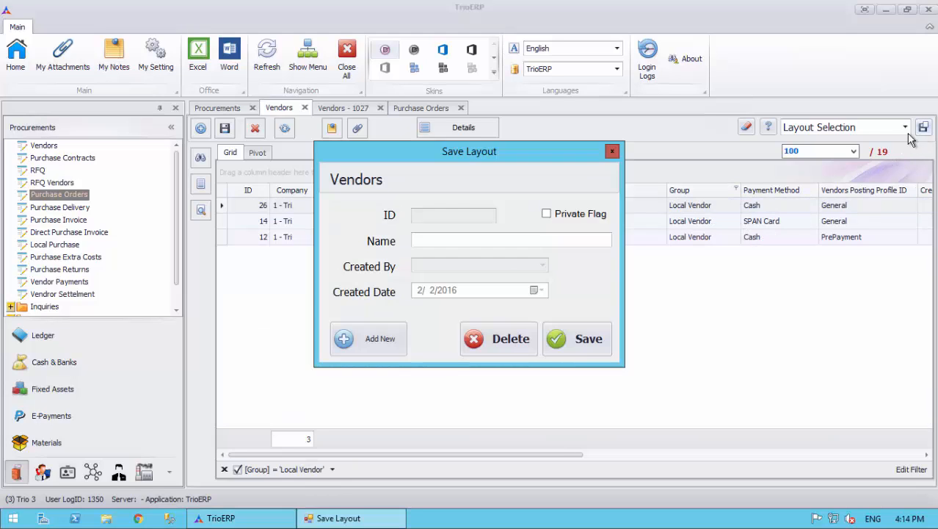
type("Local Vendors")
left_click(395, 336)
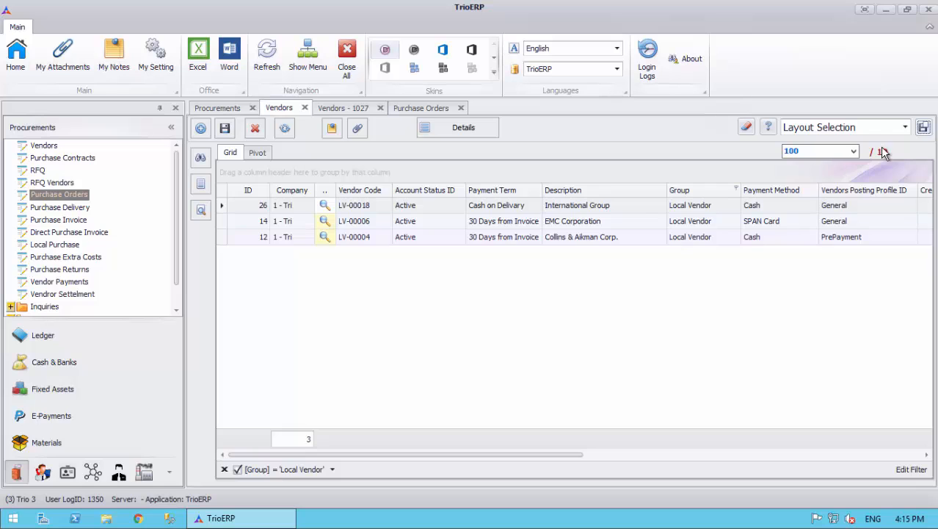
Apply the saved International Vendors layout to the Vendors list, followed by the Local Vendors layout, to compare them.
left_click(905, 129)
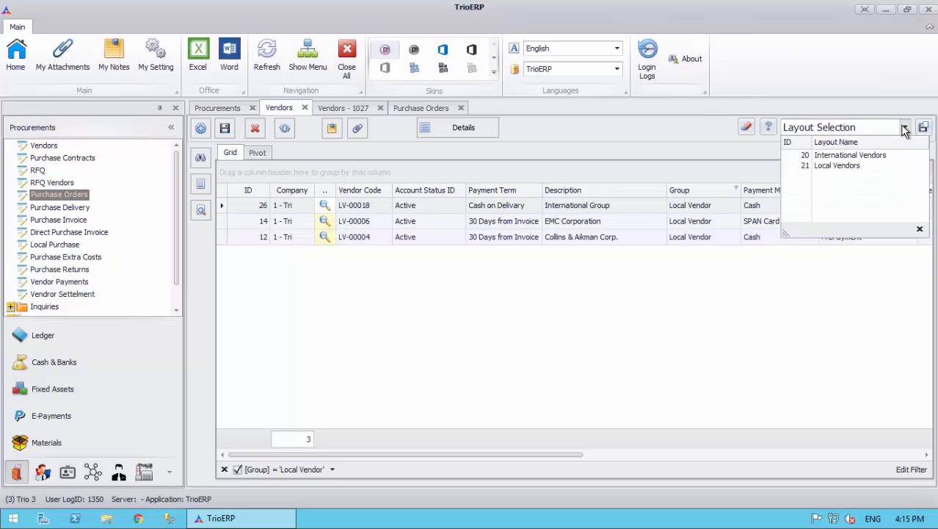
left_click(886, 154)
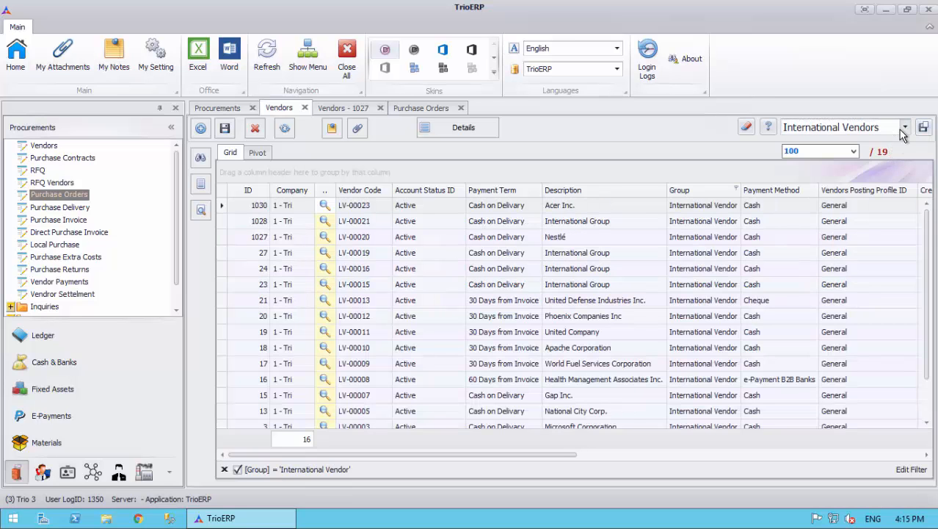
left_click(903, 129)
left_click(874, 164)
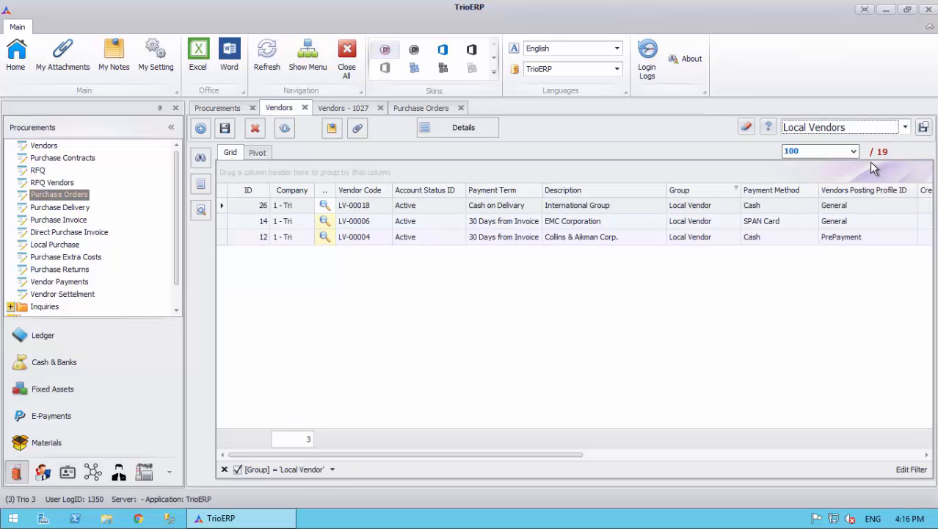
Select the International Vendors layout, delete it from the saved layouts and clear the Vendors list's current layout.
left_click(904, 128)
left_click(886, 154)
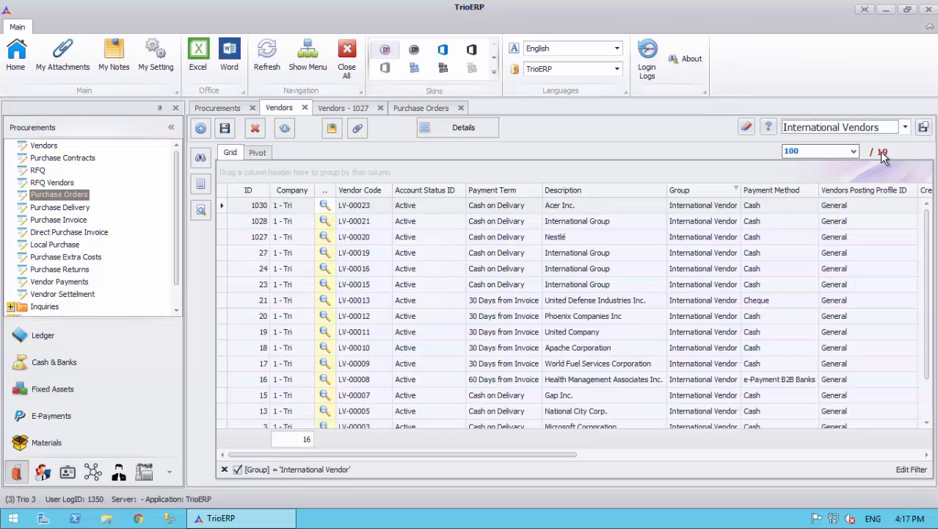
left_click(924, 128)
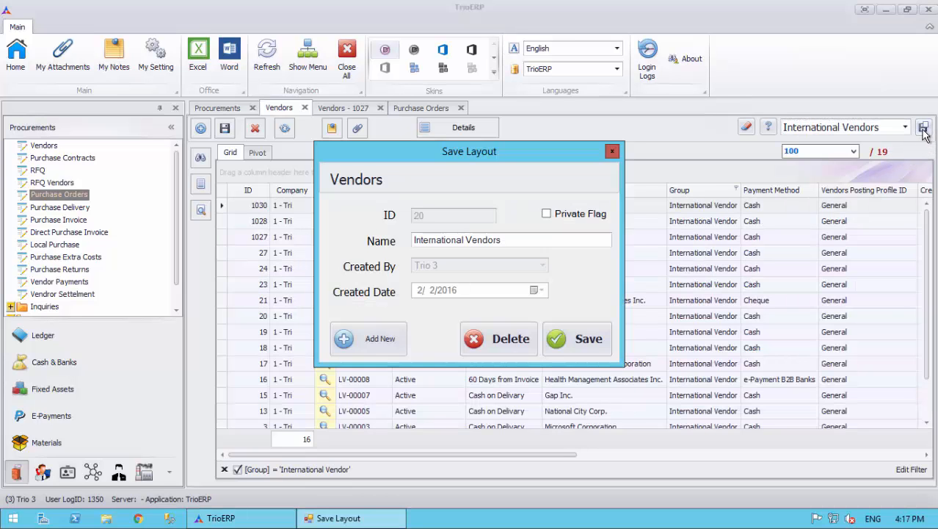
left_click(514, 339)
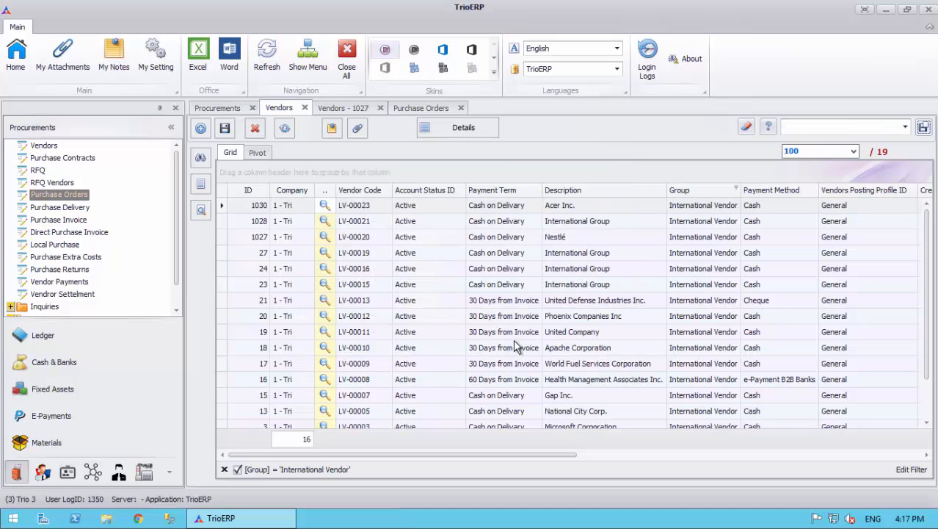
left_click(746, 127)
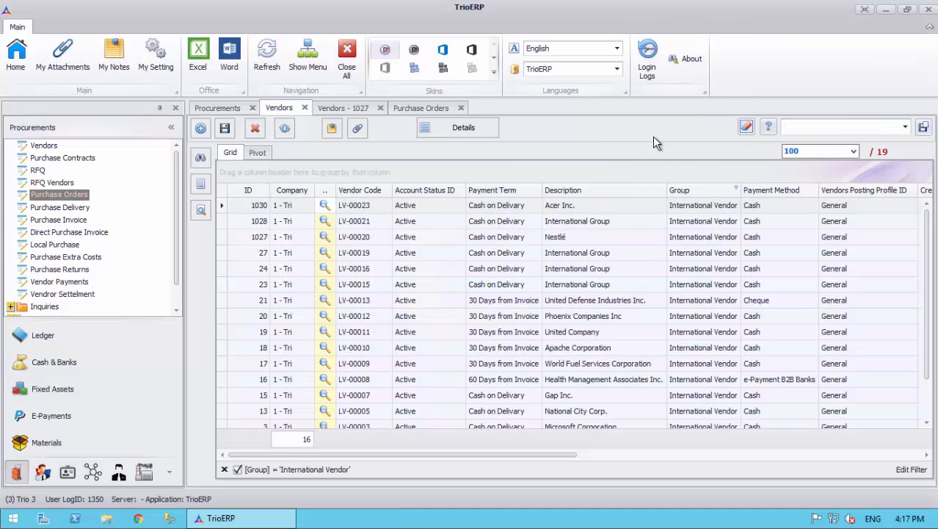
Close and reopen the Vendors list, and apply the saved Local Vendors layout.
left_click(305, 107)
left_click(60, 146)
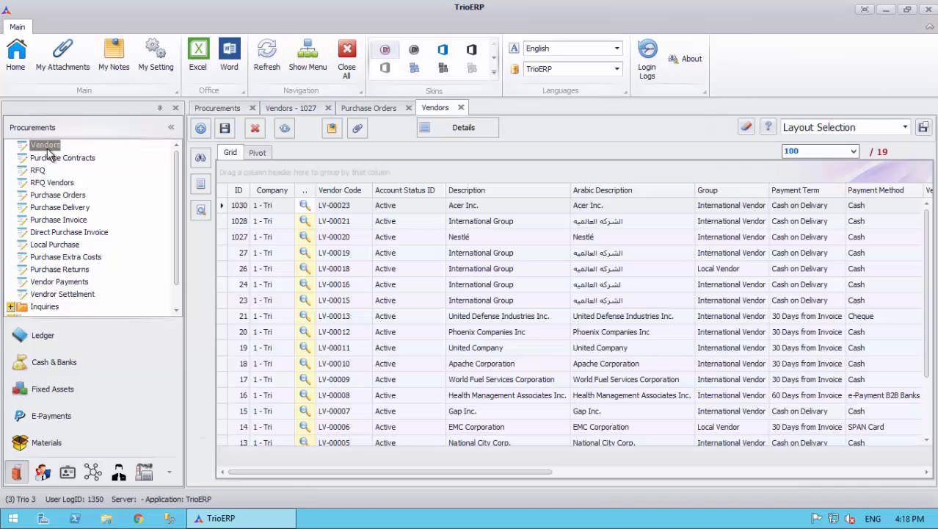
left_click(908, 129)
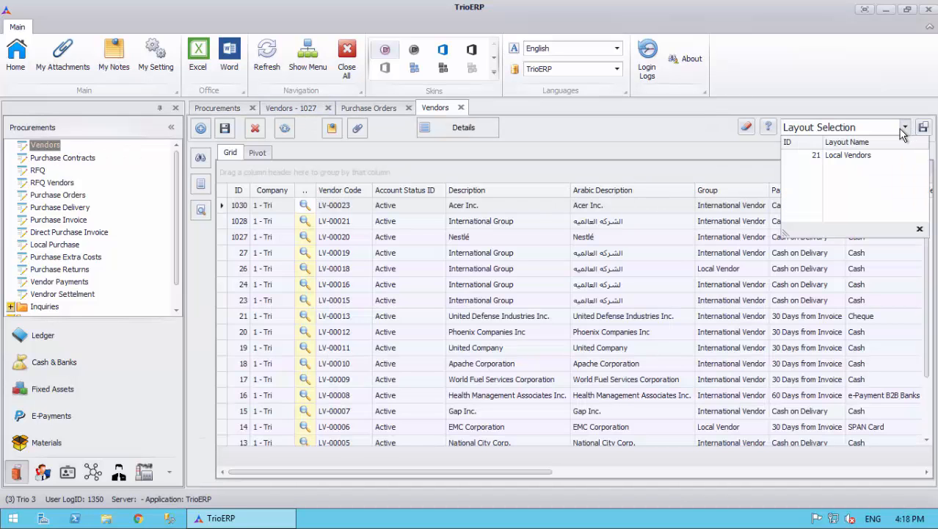
left_click(857, 158)
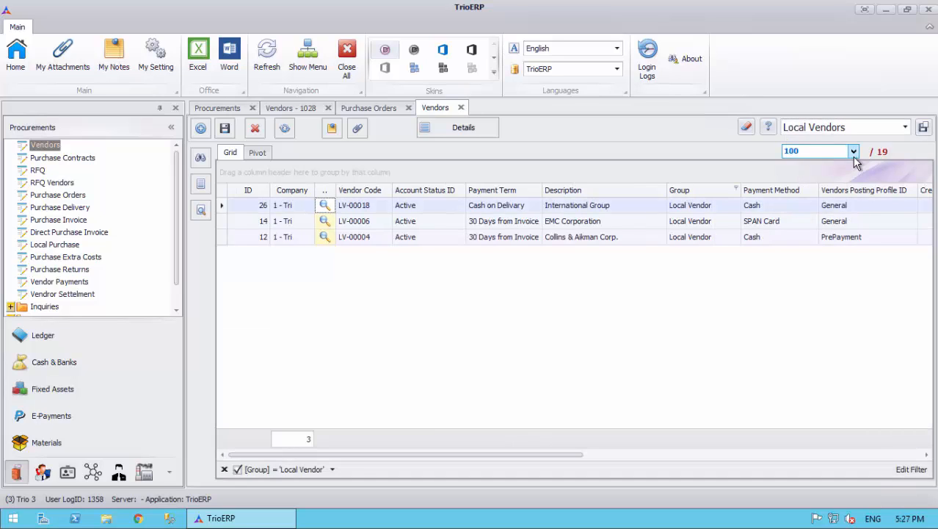
In the Vendors list's print preview, add the text watermark "Local Vendors" in front and set the page background to dark blue.
left_click(201, 211)
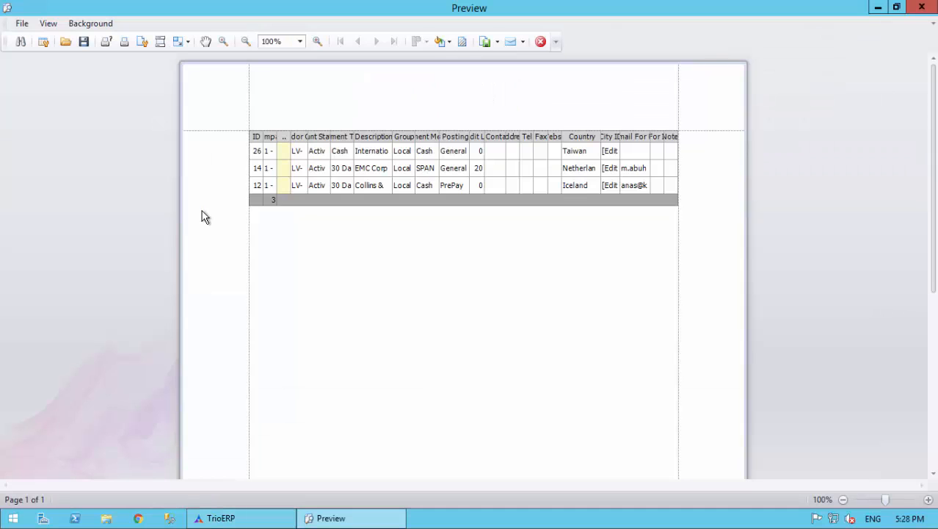
left_click(462, 41)
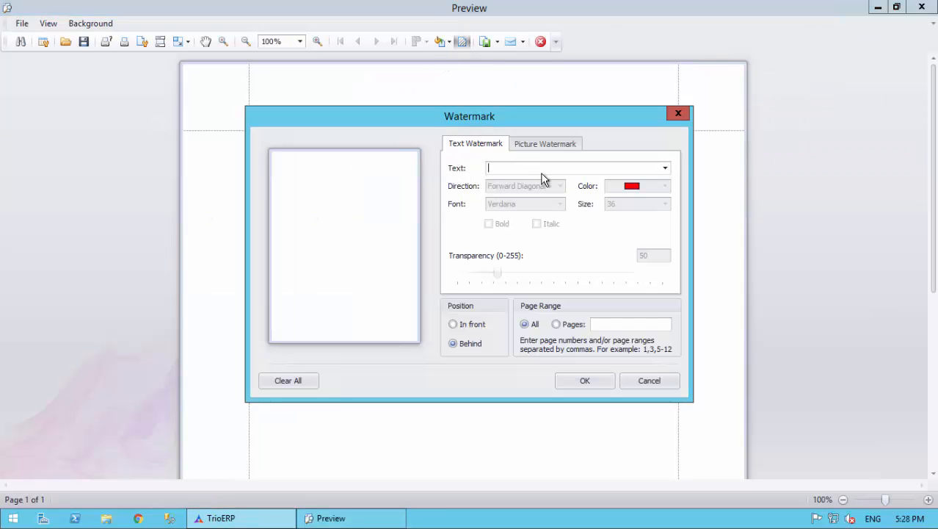
type("Local Vendors")
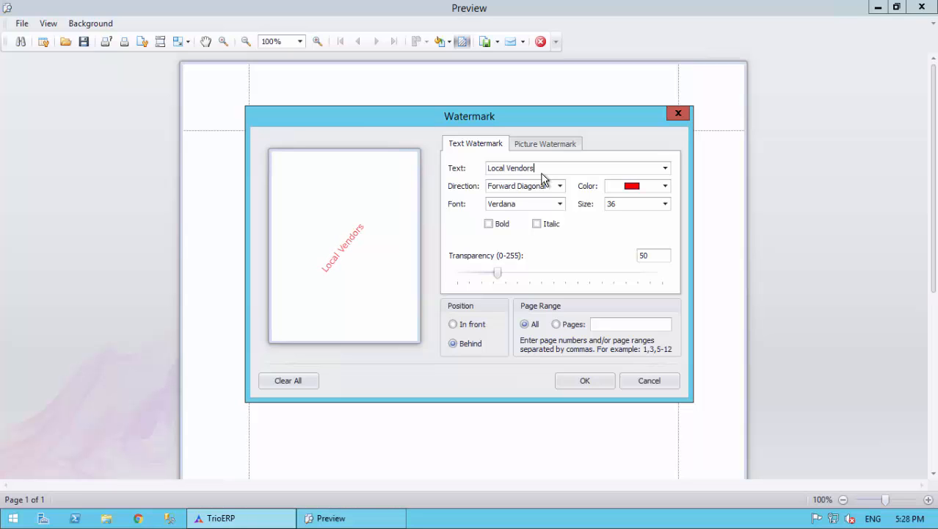
left_click(473, 323)
left_click(582, 381)
left_click(448, 41)
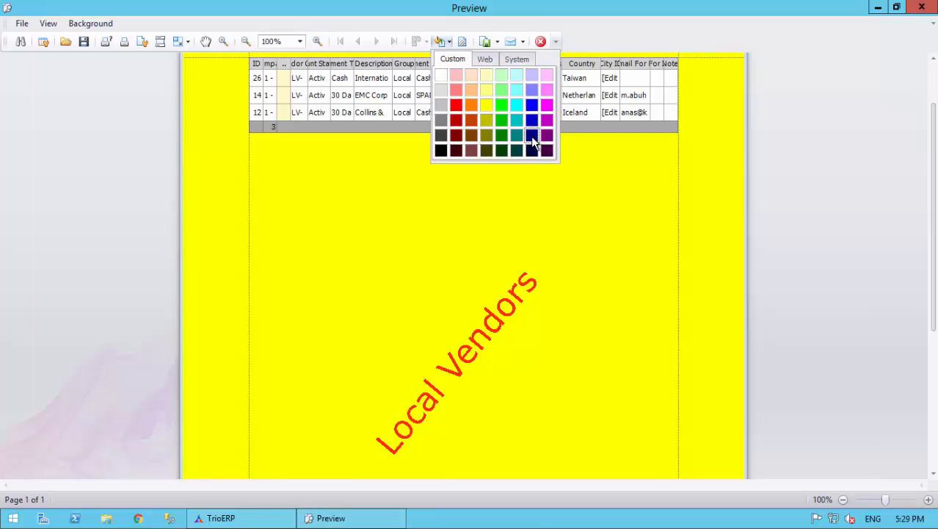
left_click(532, 136)
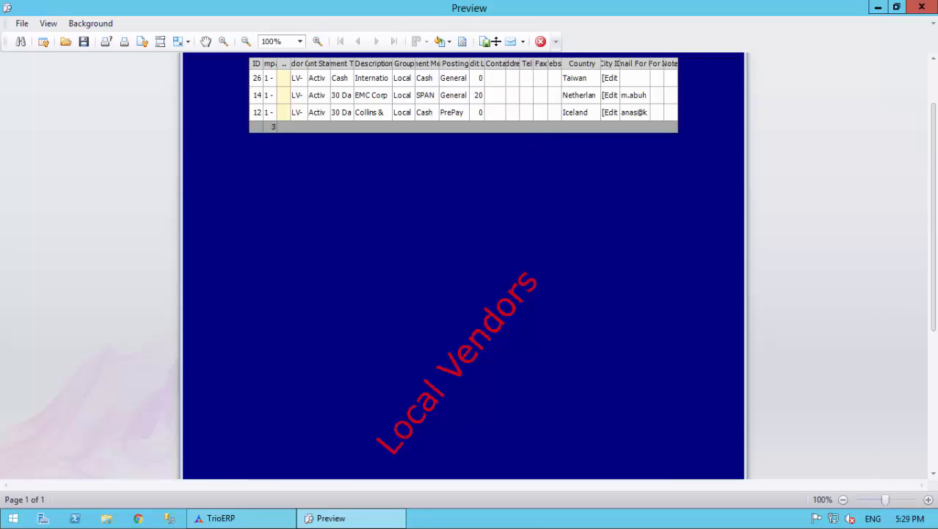
Review the export file formats and the print settings available for the Vendors print preview, without exporting or printing.
left_click(498, 41)
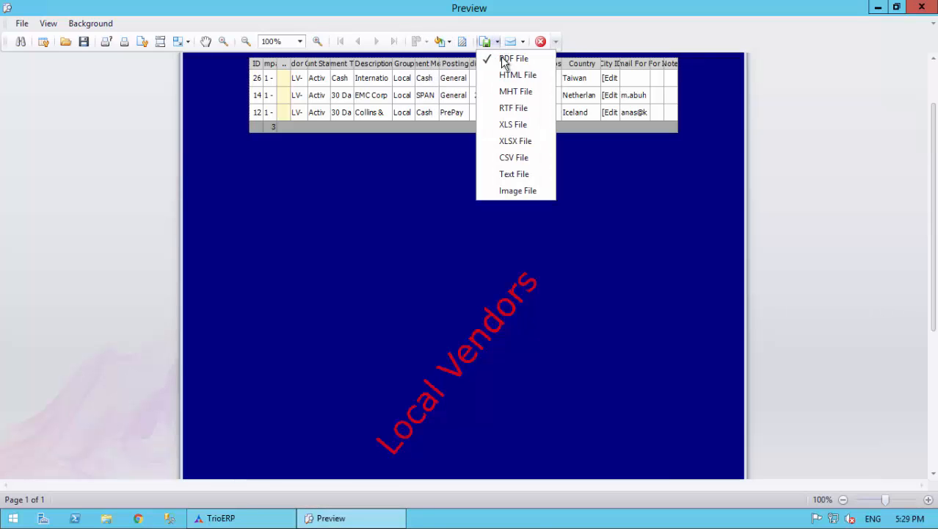
left_click(542, 211)
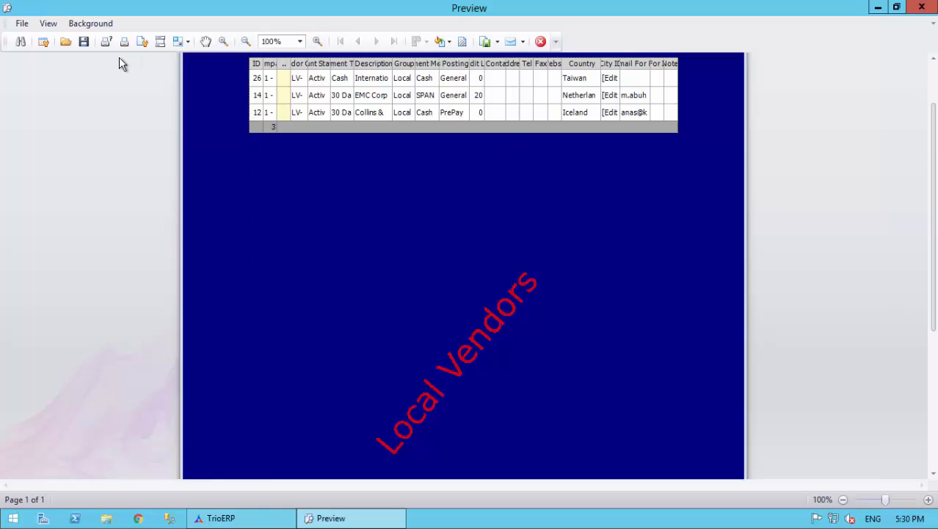
left_click(107, 43)
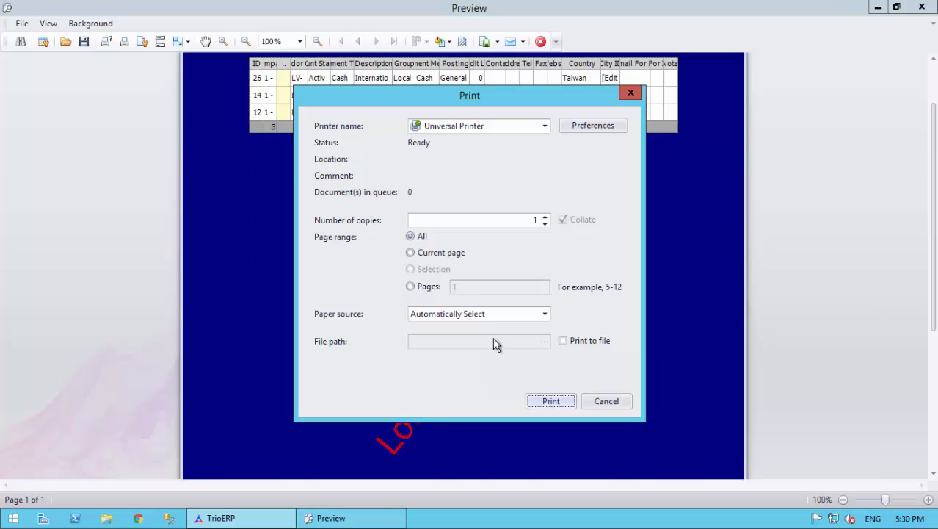
left_click(591, 404)
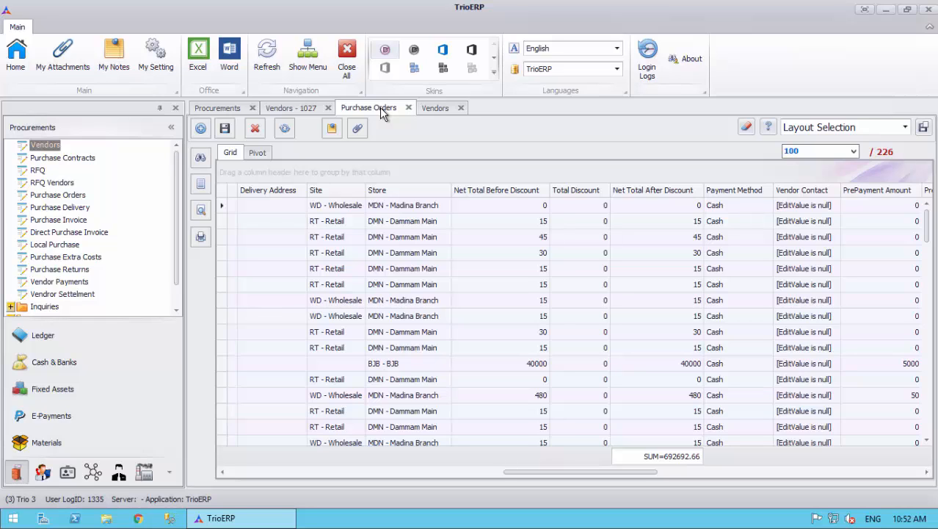
Build a Purchase Orders pivot with Site ID and Store ID as row fields and Net Total After Discount as the data item.
left_click(257, 153)
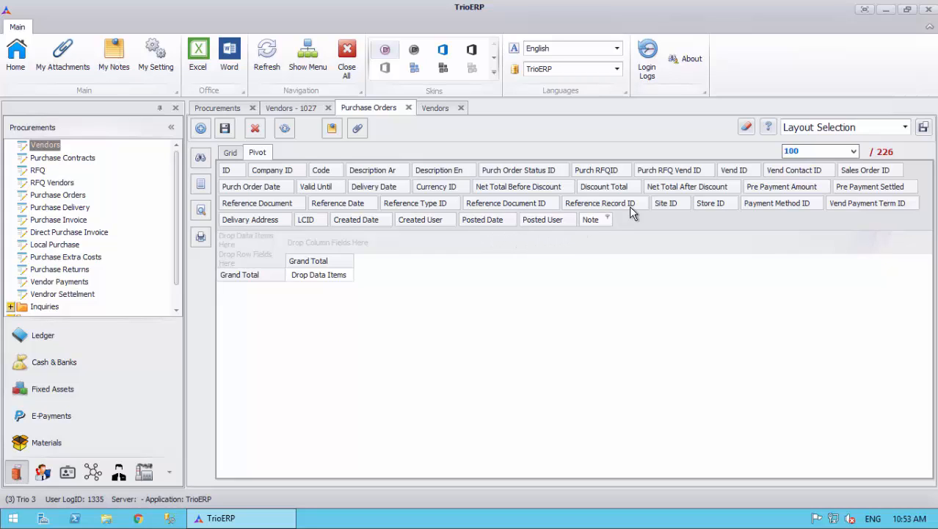
left_click_drag(663, 203, 249, 256)
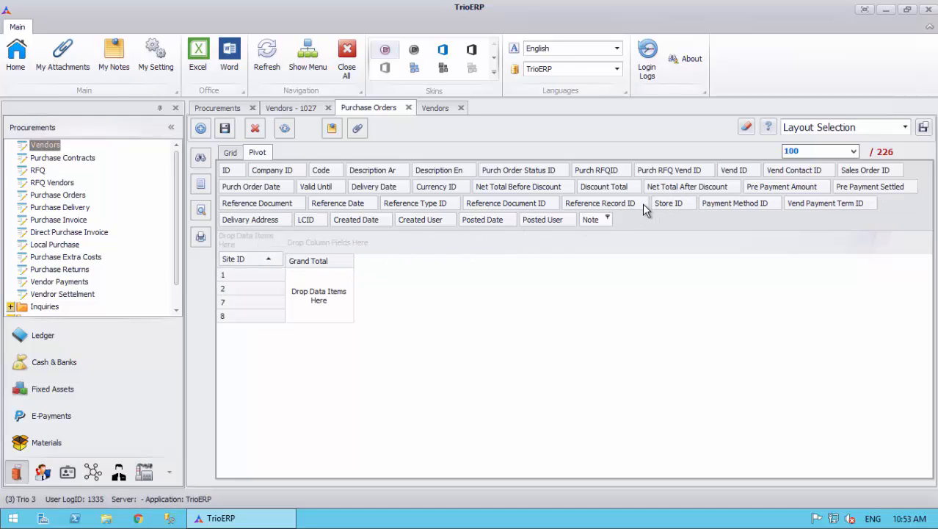
left_click_drag(668, 203, 344, 244)
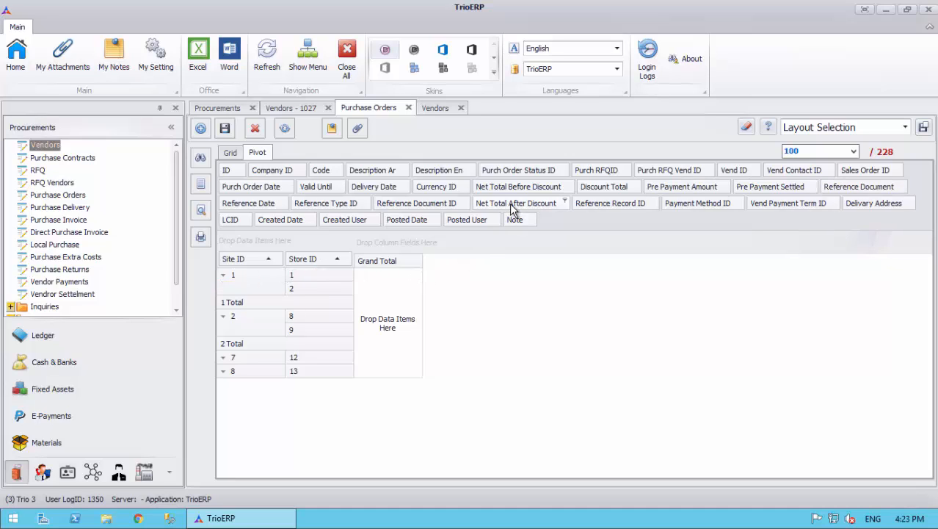
left_click_drag(516, 203, 278, 244)
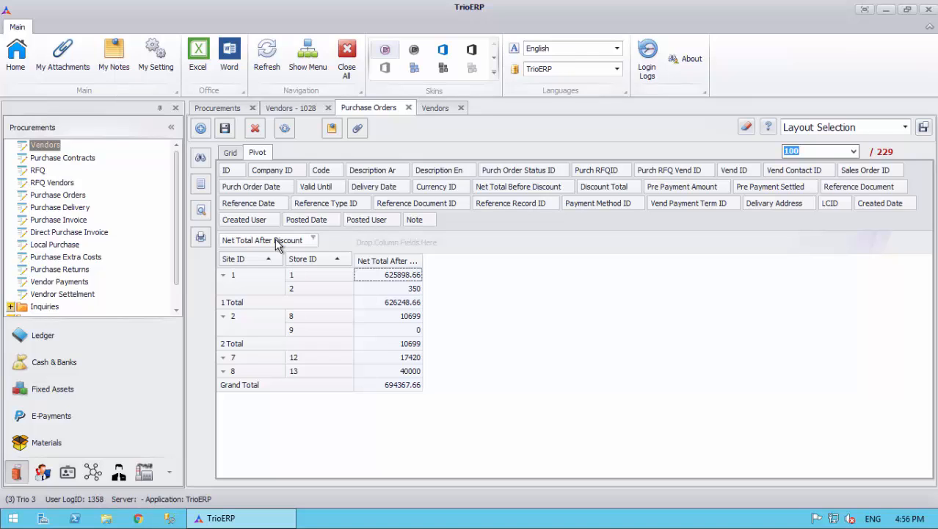
Save the Purchase Orders pivot arrangement as a new layout named "site and store".
left_click(923, 129)
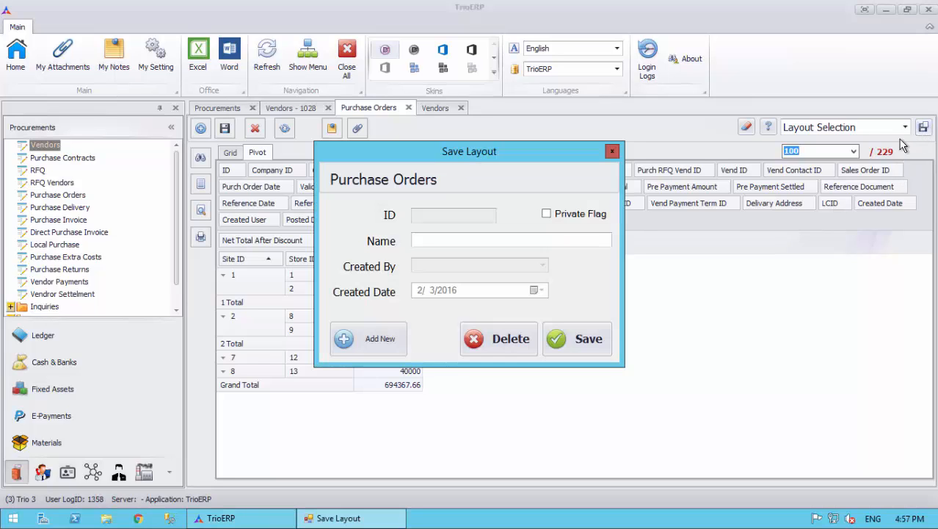
left_click(589, 241)
type("site and store")
left_click(379, 342)
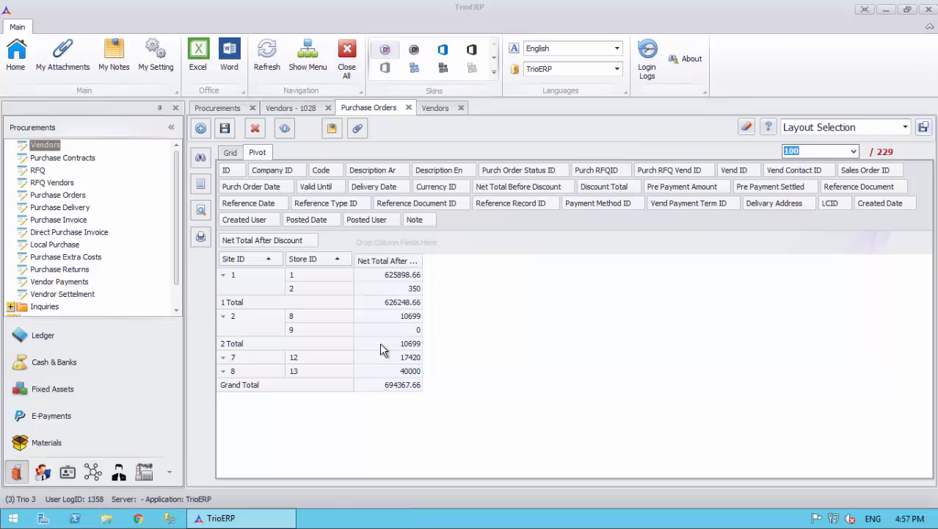
Clear the current Purchase Orders pivot layout and refresh the list.
left_click(745, 128)
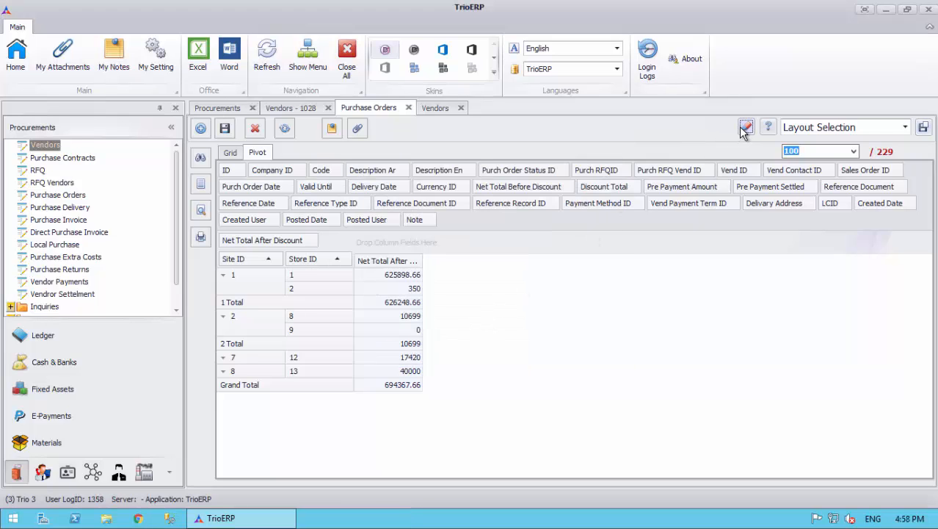
left_click(286, 129)
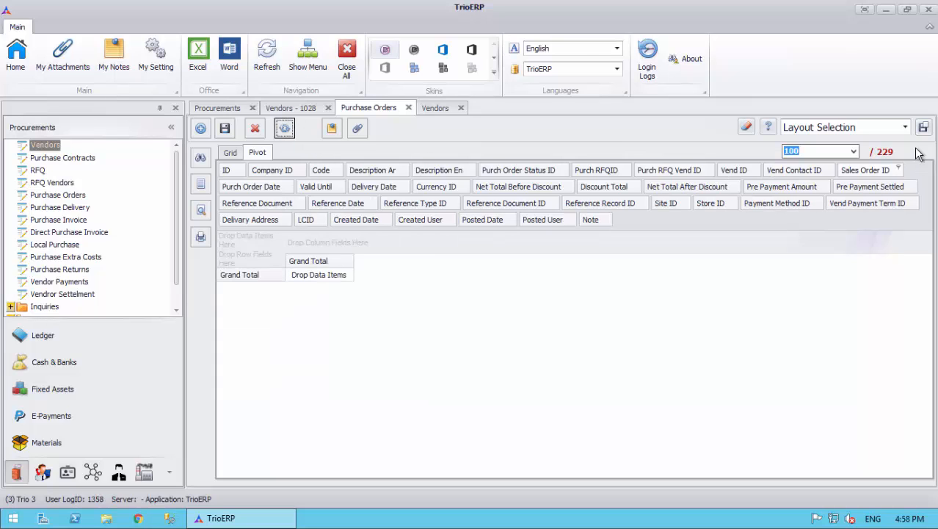
Apply the saved "site and store" layout to the Purchase Orders pivot and open its print preview.
left_click(905, 127)
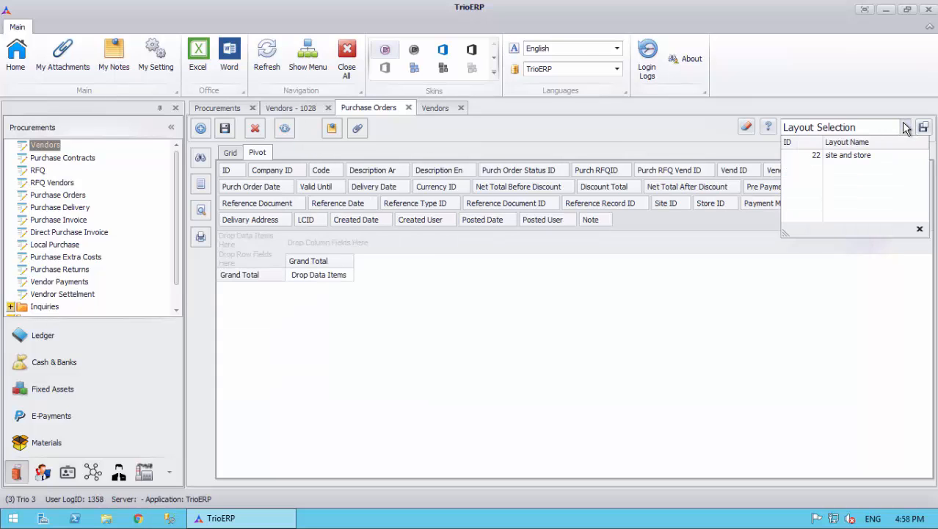
left_click(861, 155)
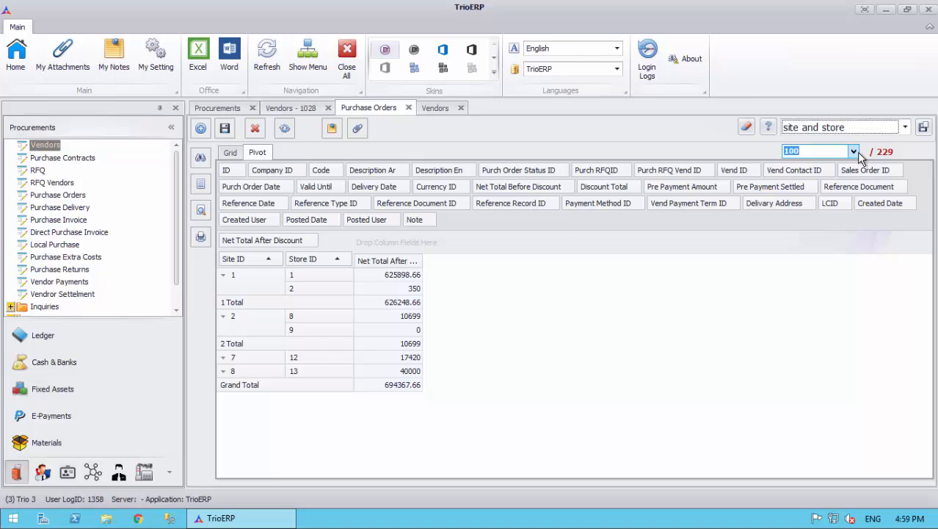
left_click(197, 211)
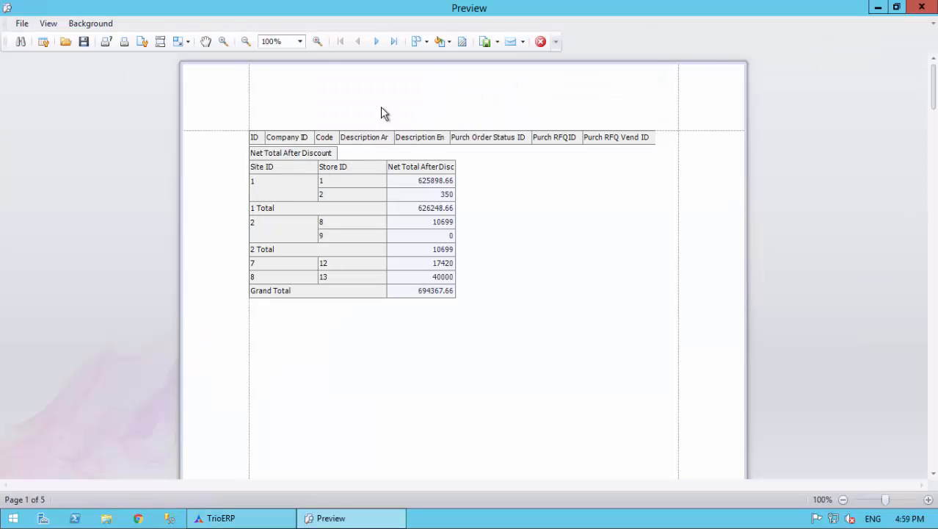